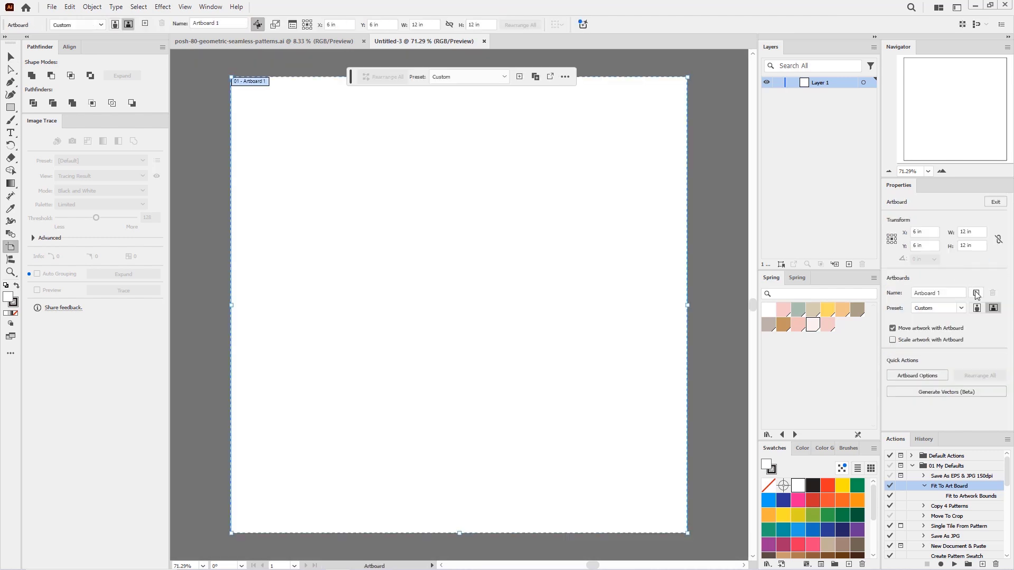
Add a second artboard beside the first and paste the copied geometric pattern tile onto it.
click(977, 294)
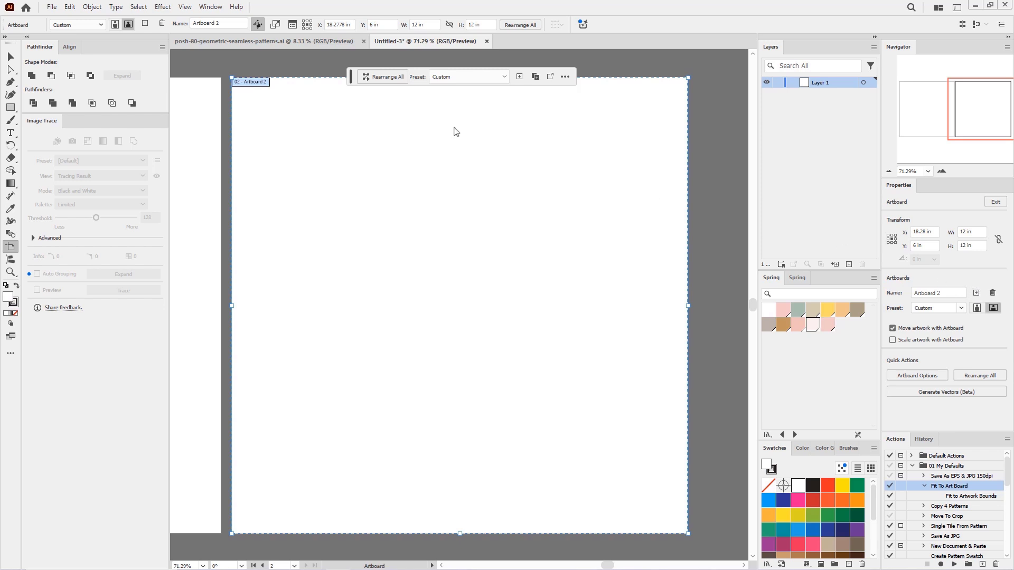
click(69, 7)
click(112, 82)
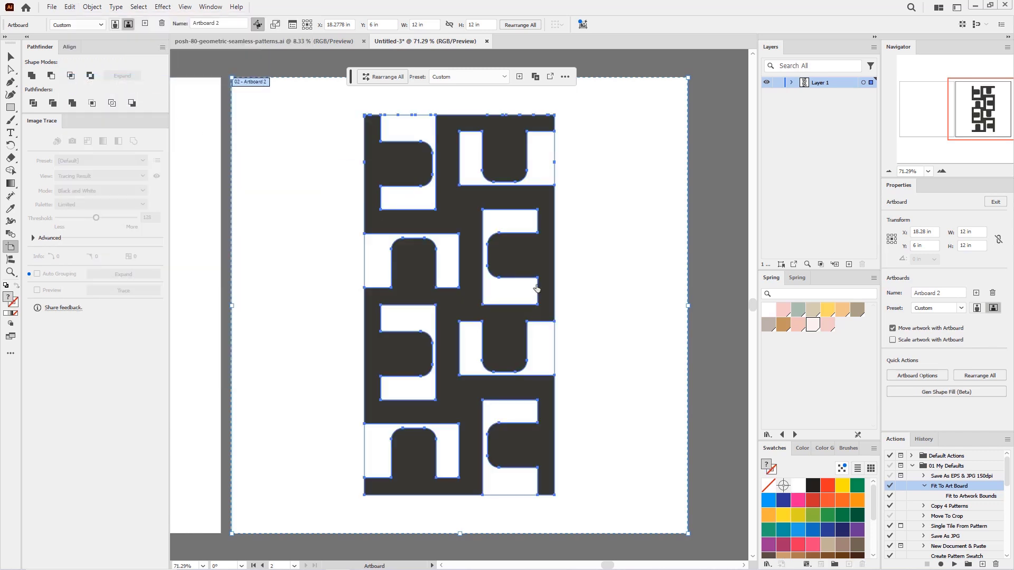
Resize the artboard to the pasted tile with the Fit to Artwork Bounds preset.
click(954, 565)
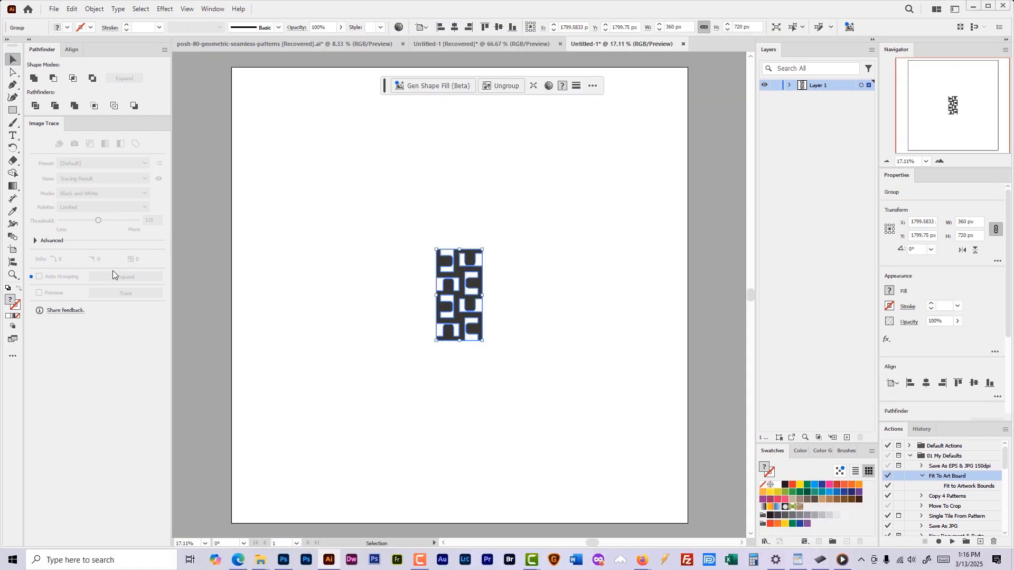
click(11, 251)
double_click(11, 251)
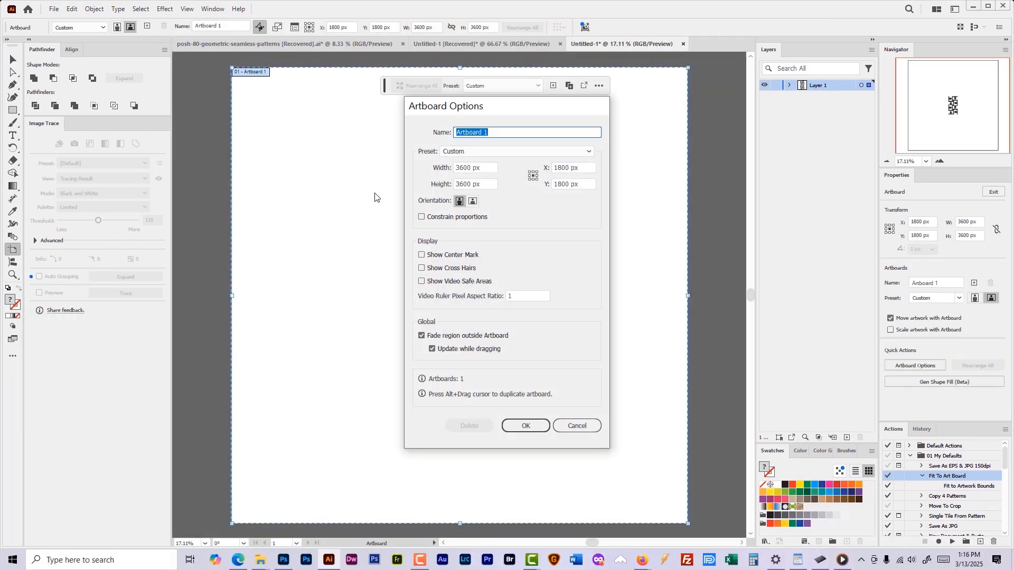
click(590, 152)
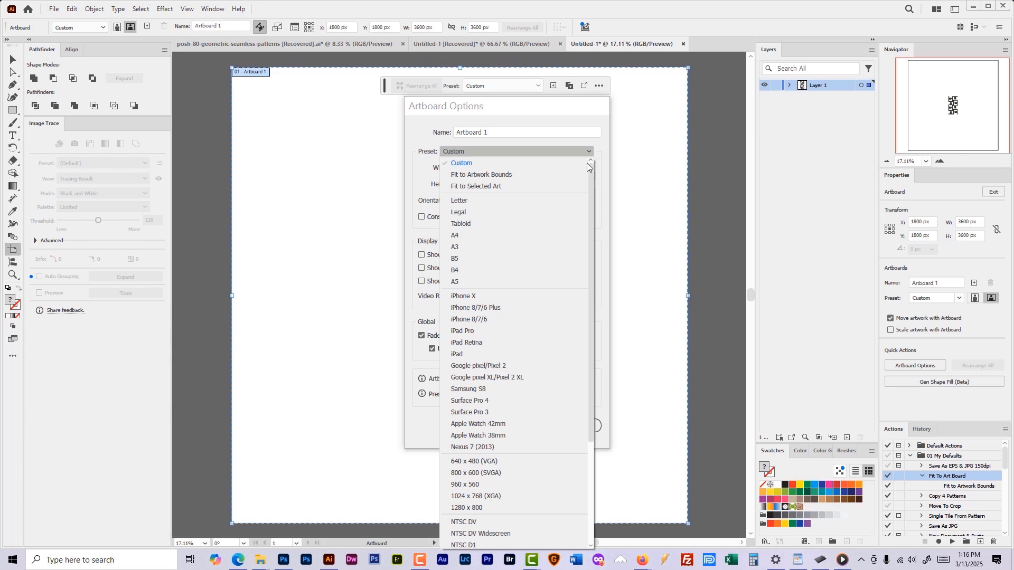
click(533, 173)
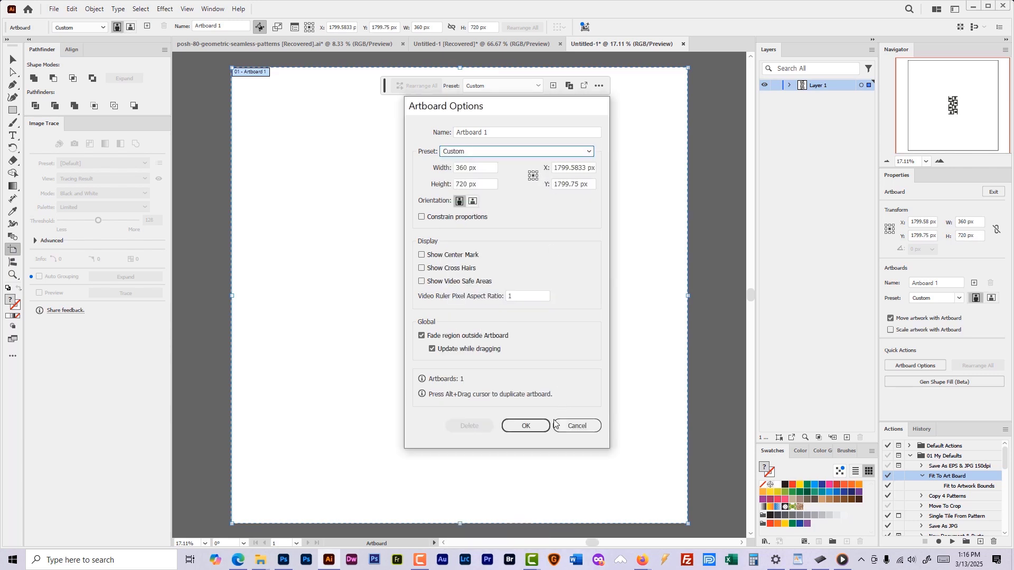
click(533, 425)
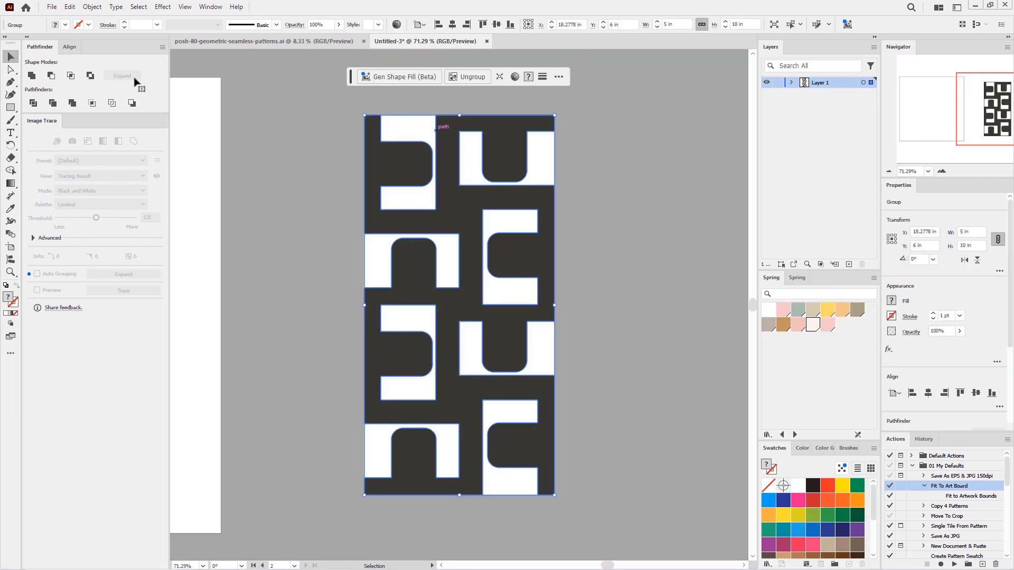
Isolate the tile group and fill its four sideways U shapes with the light pink Spring swatch #EEC5C7.
double_click(402, 132)
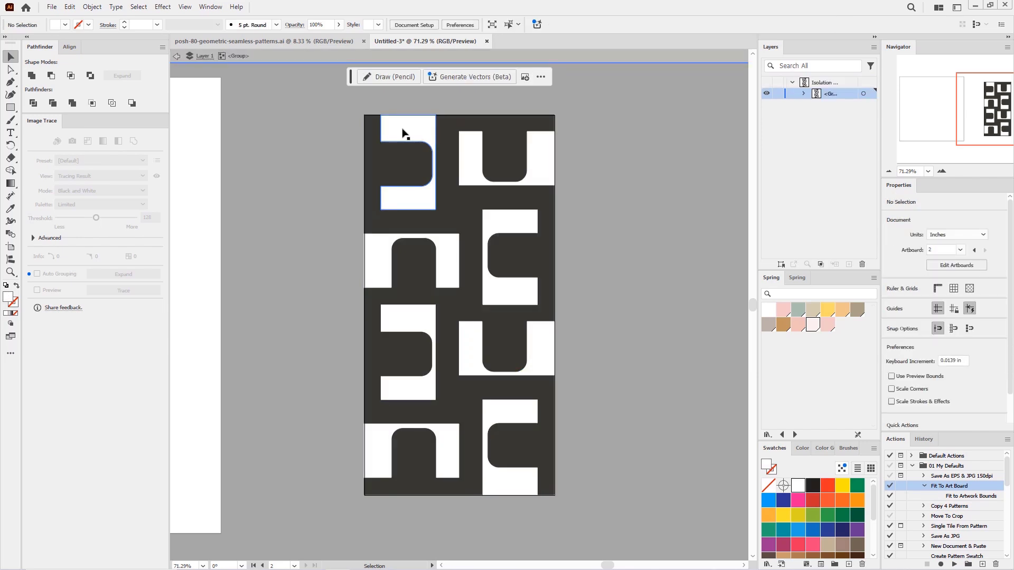
click(404, 133)
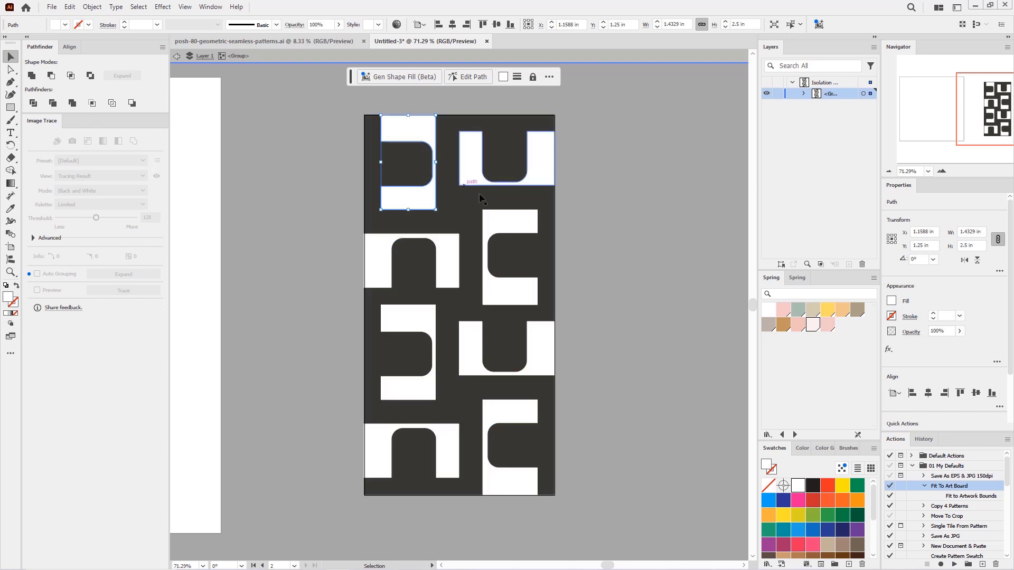
shift+click(507, 222)
shift+click(414, 319)
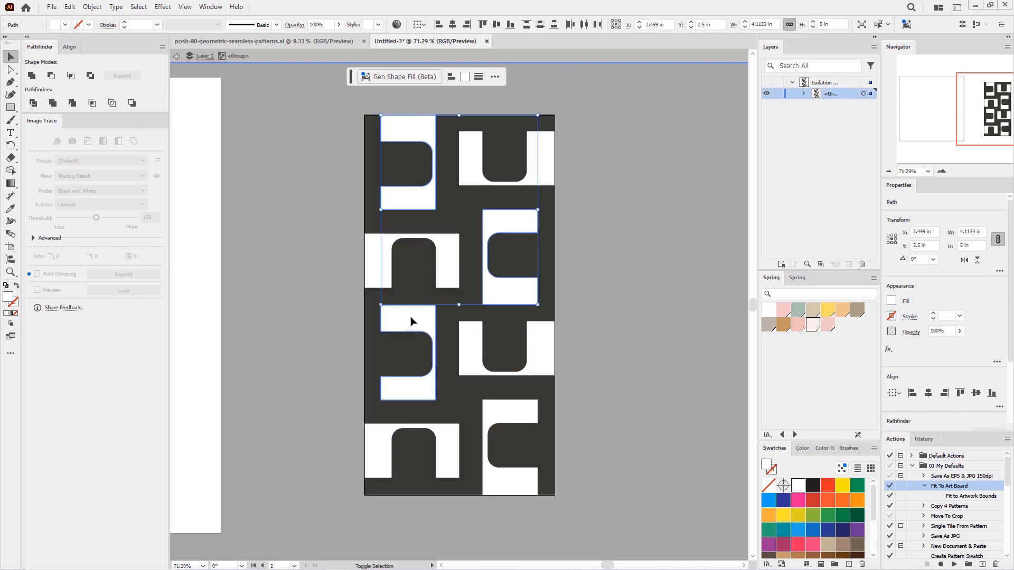
shift+click(501, 484)
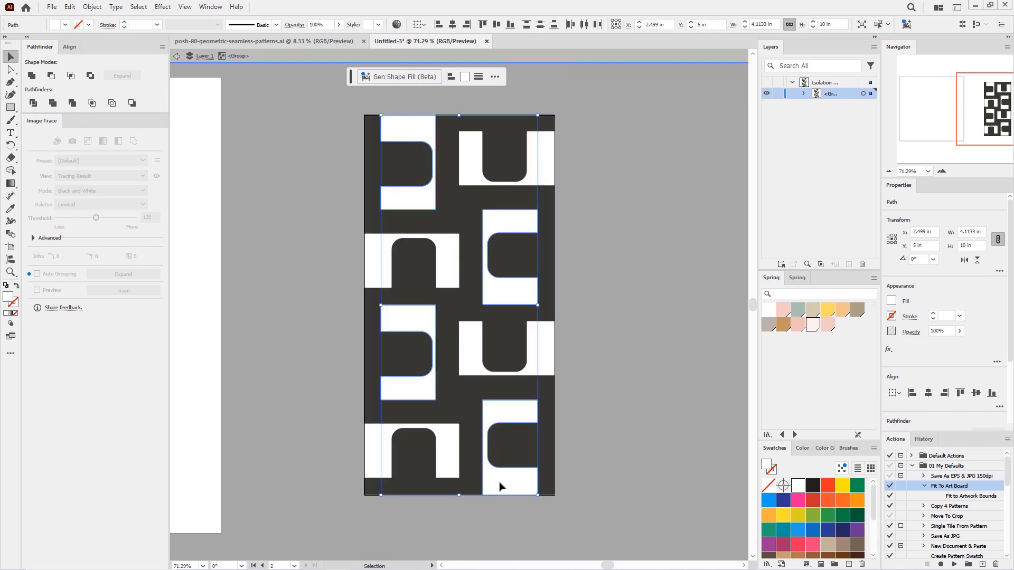
click(784, 311)
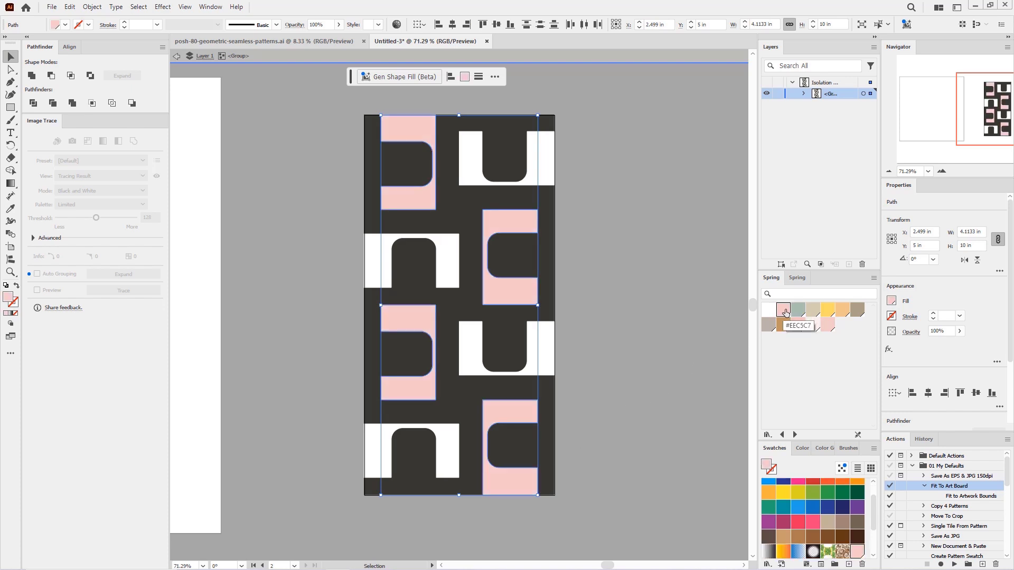
Fill the uppermost white upright U shape with yellow and the white inverted U below it with light orange from the Spring swatches.
click(629, 236)
click(473, 154)
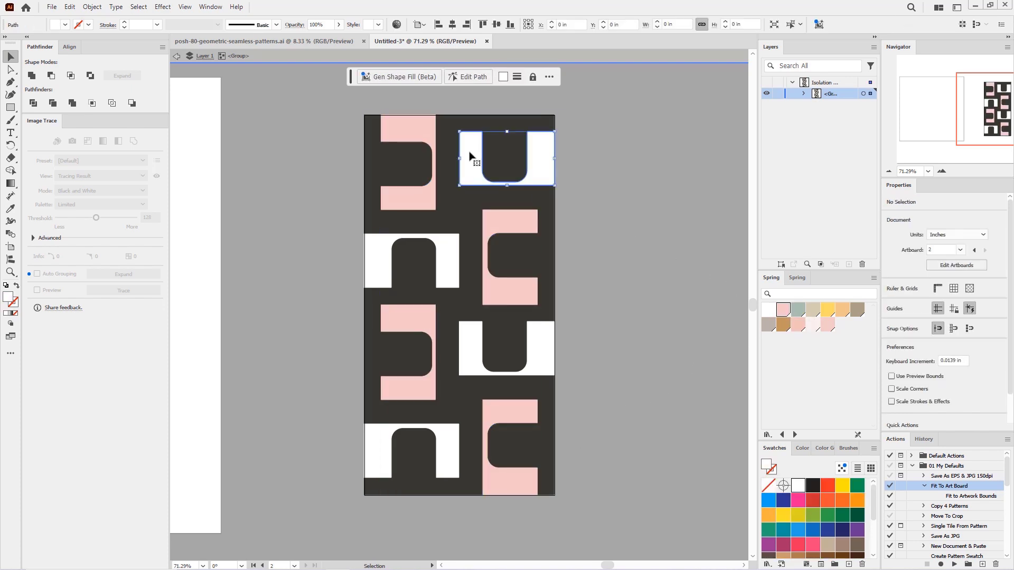
click(827, 310)
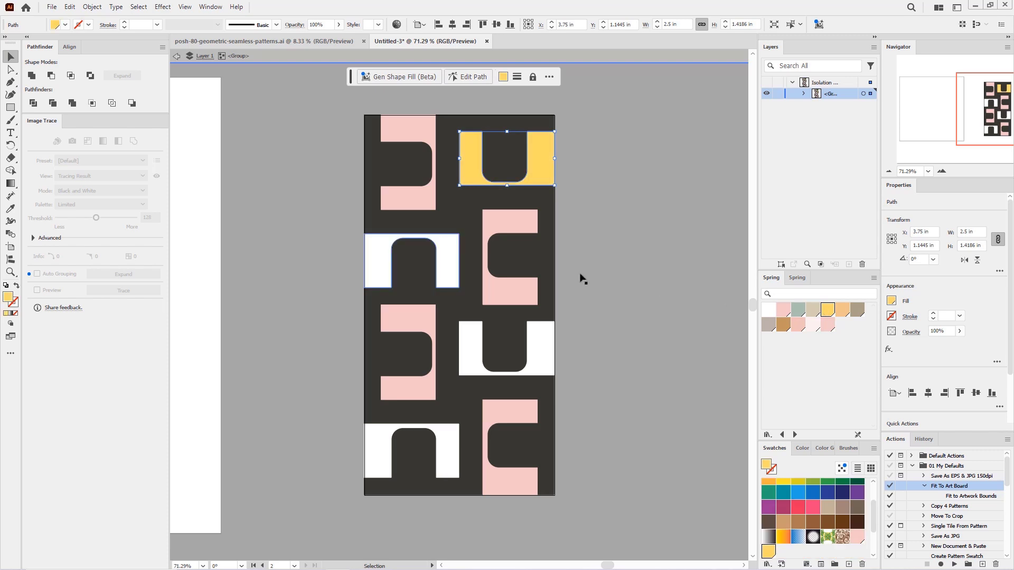
click(446, 259)
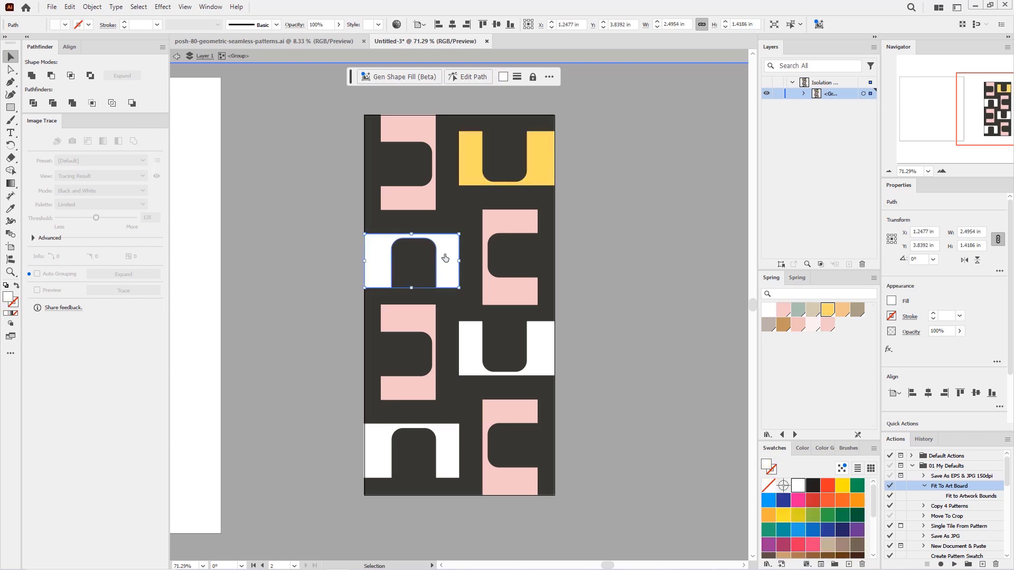
click(841, 311)
Fill the remaining white upright U shape with sage green and the lowest inverted U with taupe from the Spring swatches.
click(543, 362)
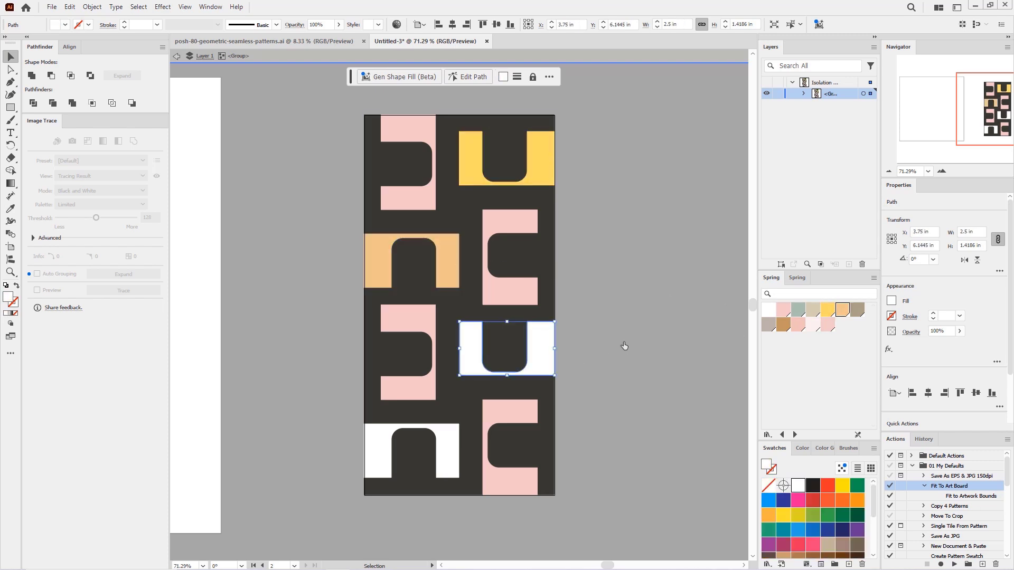
click(798, 312)
click(449, 439)
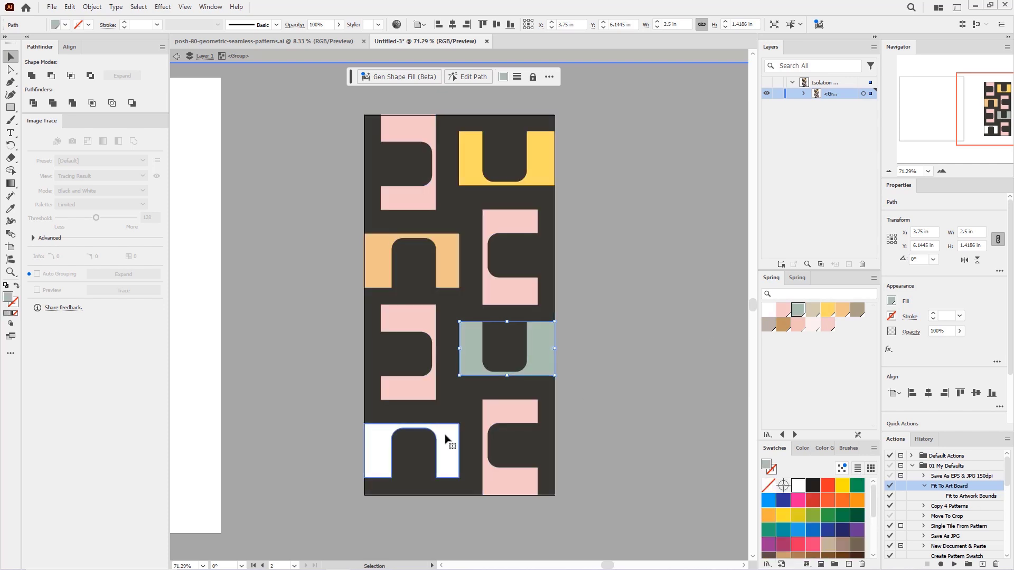
click(768, 324)
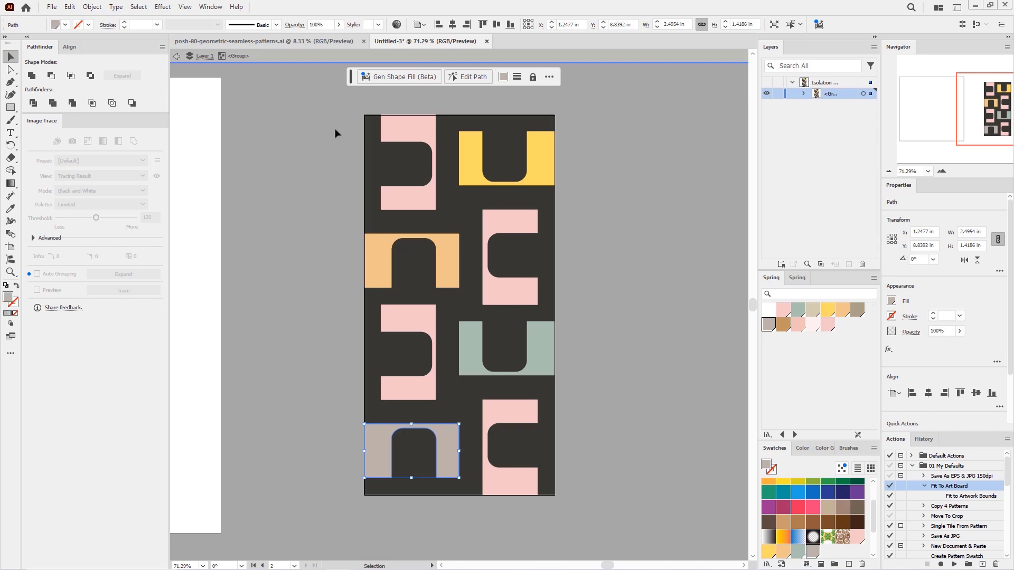
Exit isolation mode on the tile group and deselect the artwork.
right_click(266, 99)
click(316, 166)
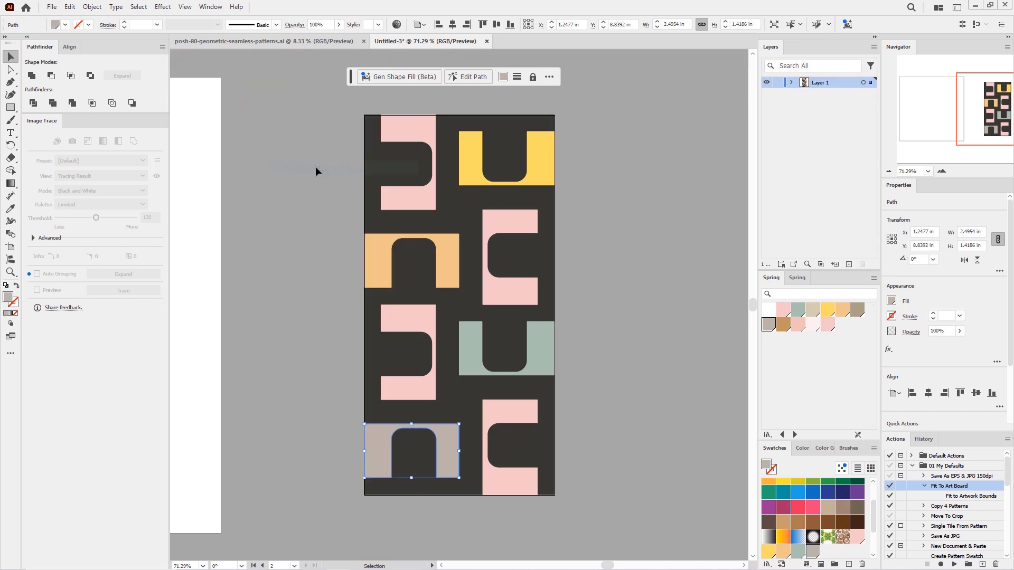
click(139, 7)
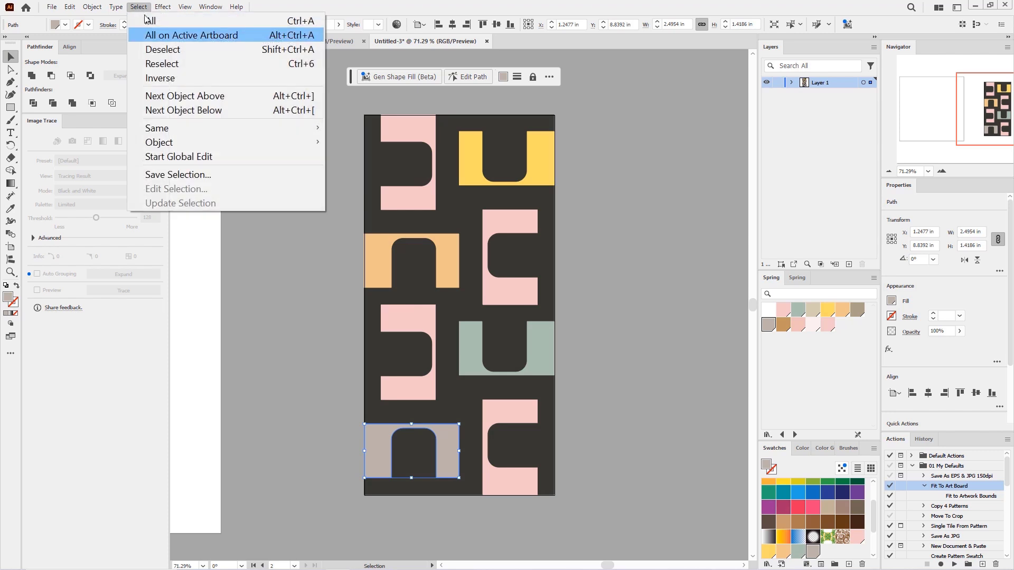
click(167, 51)
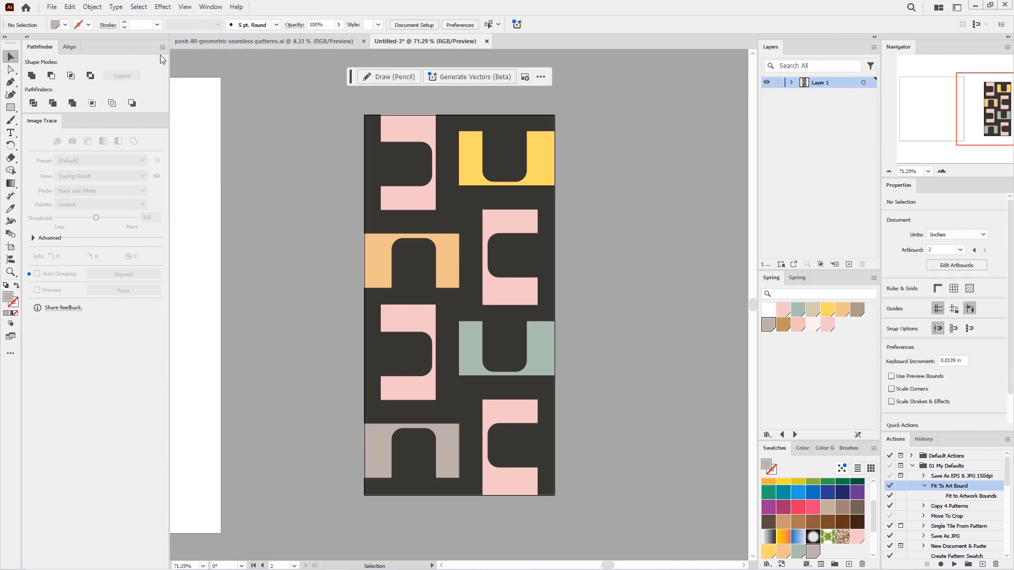
Sample the tile's dark background, select everything with the same fill color, and recolor it with the palest pink Spring swatch.
click(12, 210)
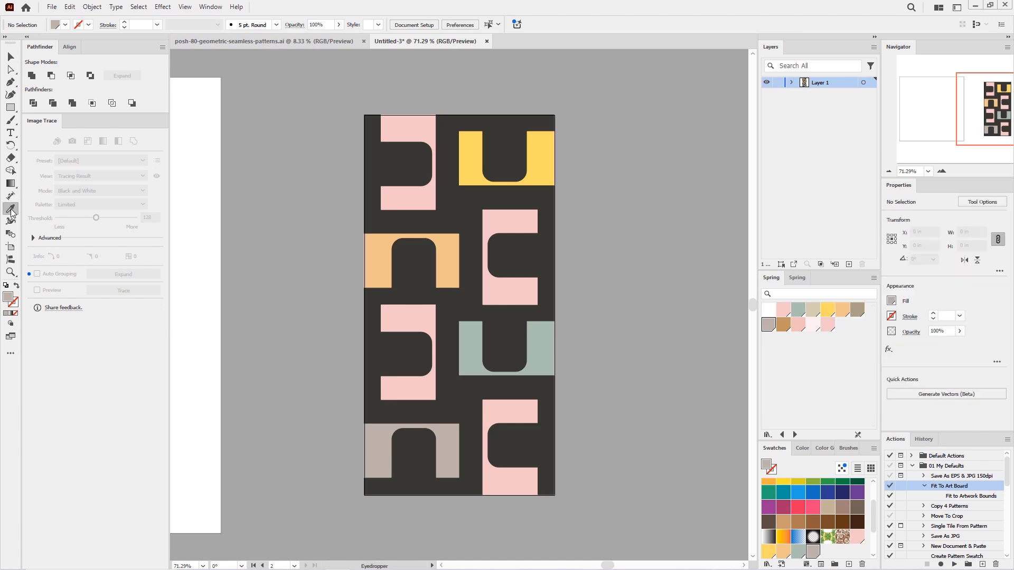
click(446, 210)
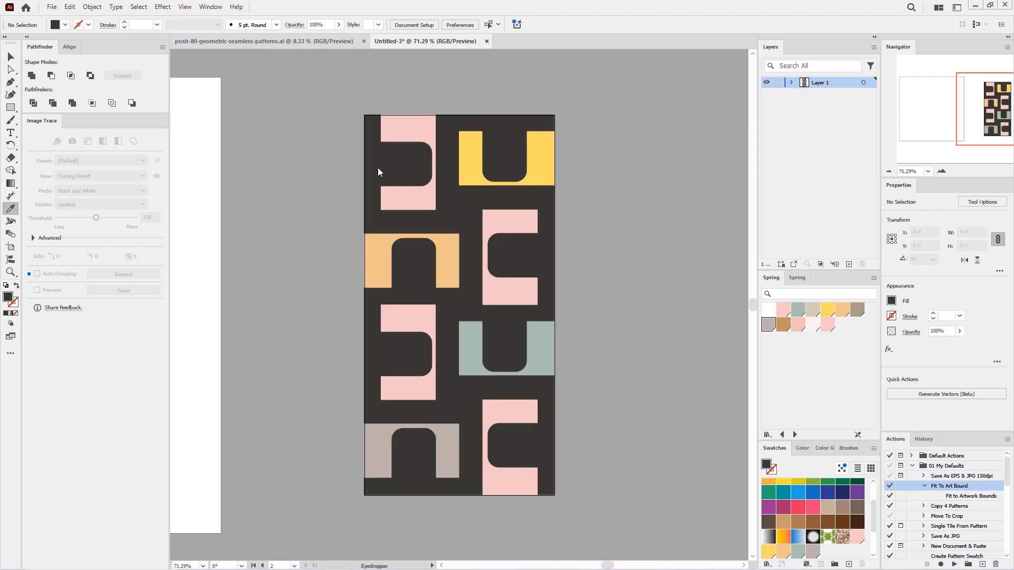
click(138, 7)
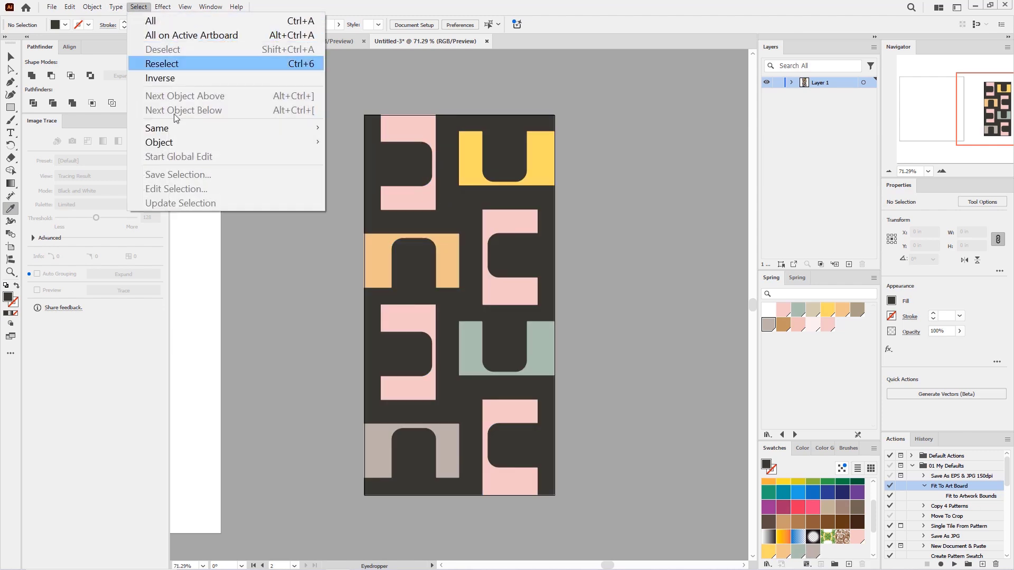
mouse_move(176, 119)
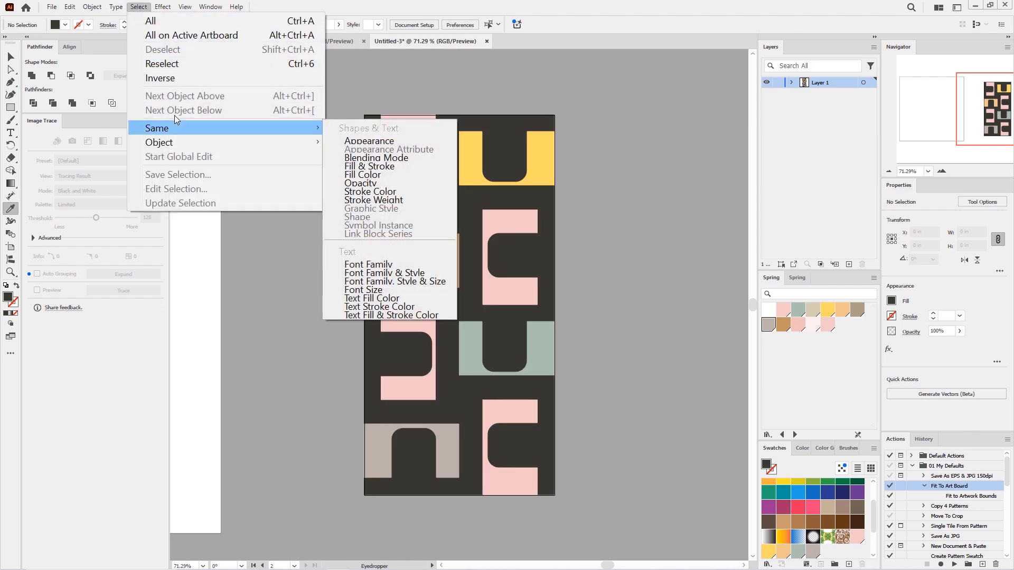
click(385, 174)
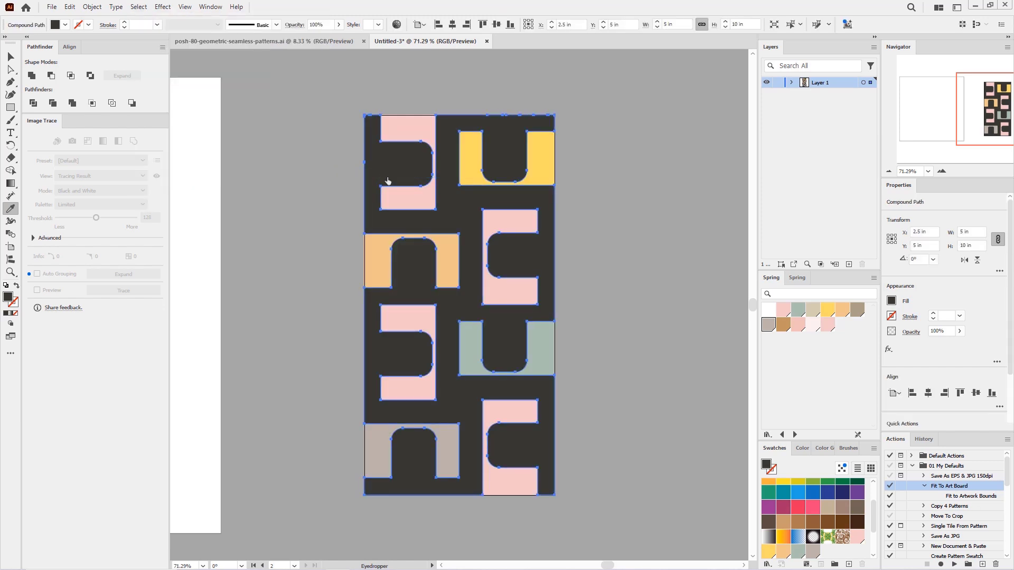
click(813, 325)
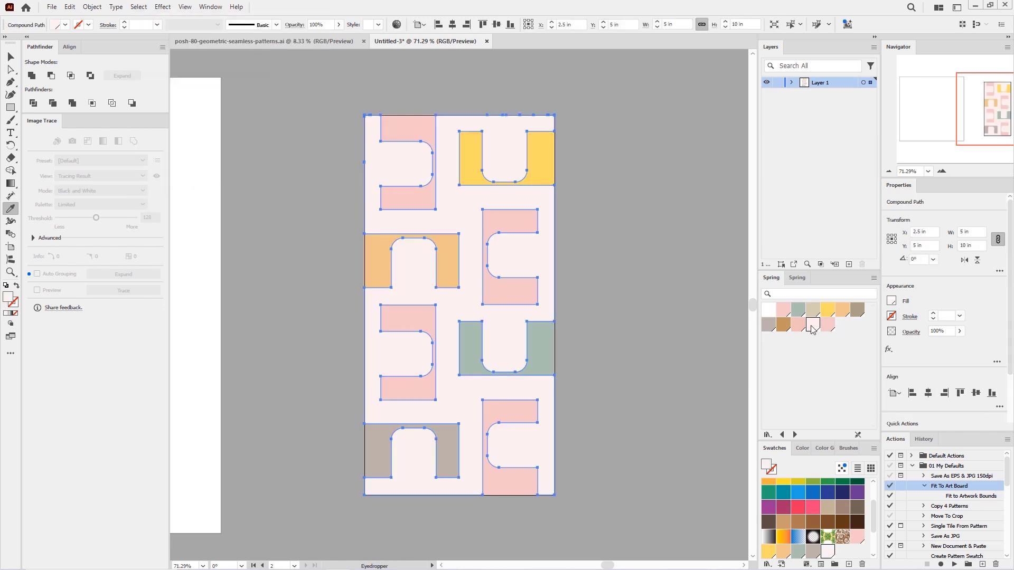
Select all the artwork and save it as a new pattern swatch with the Grid tile type.
click(139, 6)
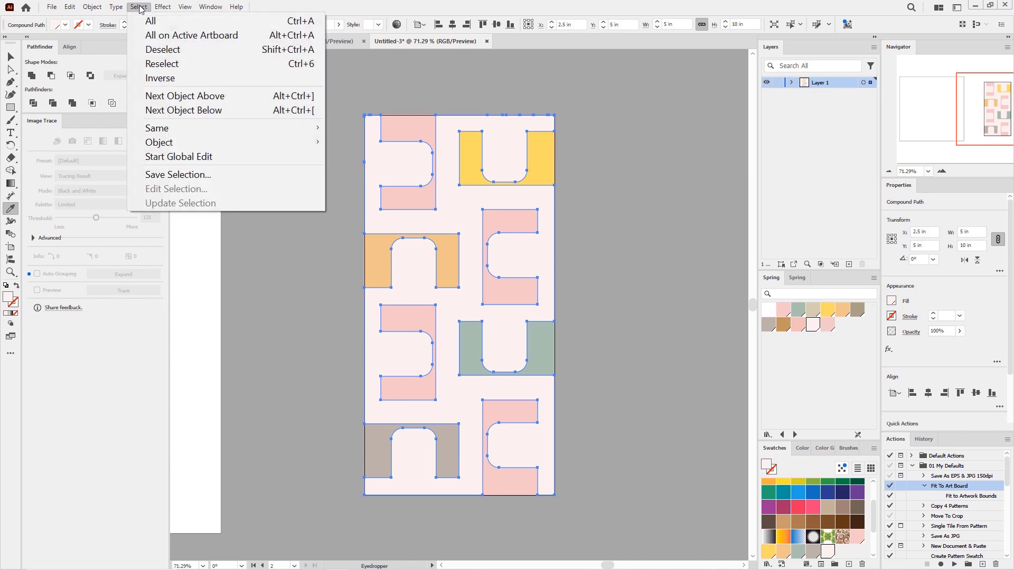
click(159, 20)
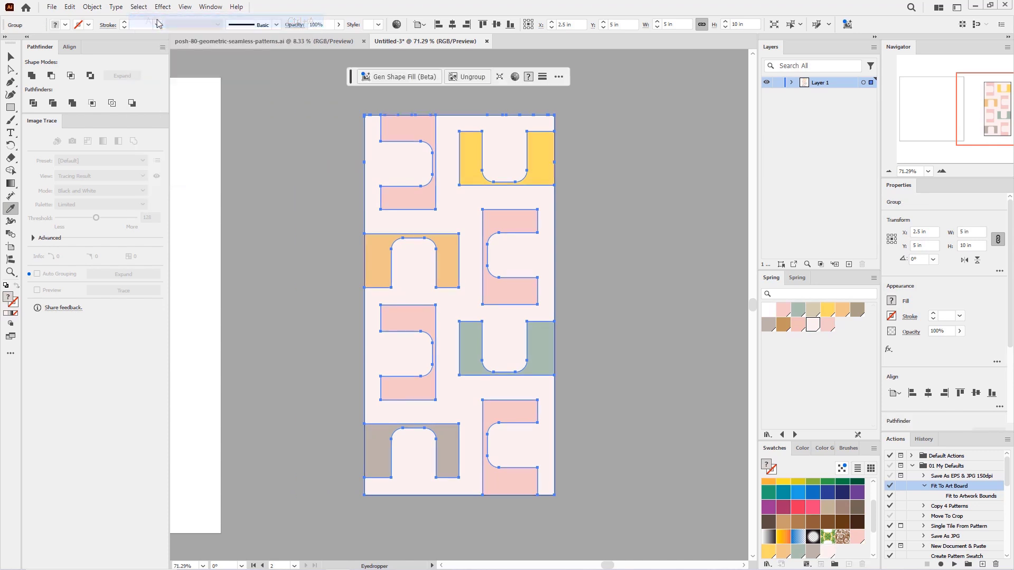
click(93, 7)
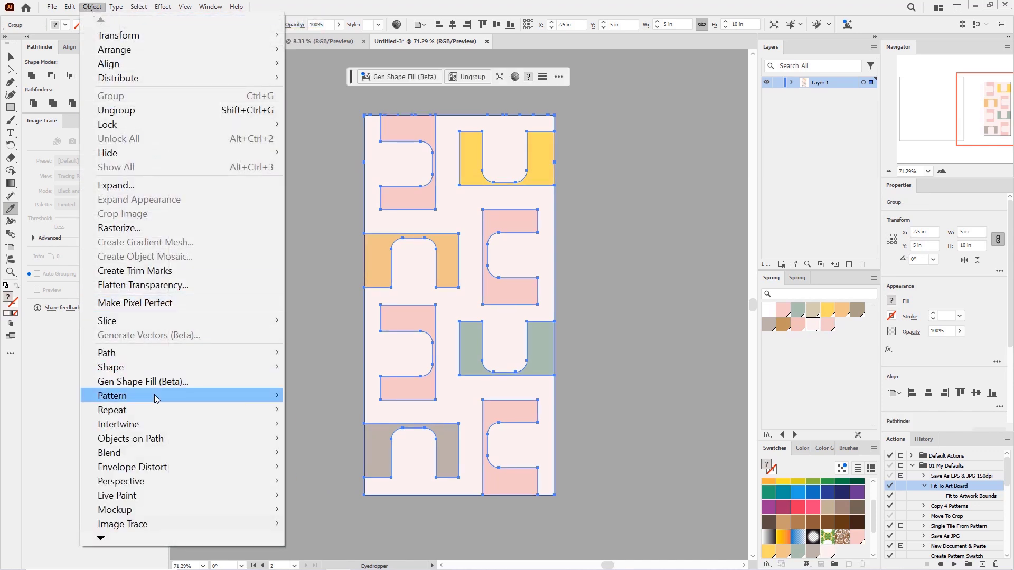
mouse_move(154, 395)
click(332, 396)
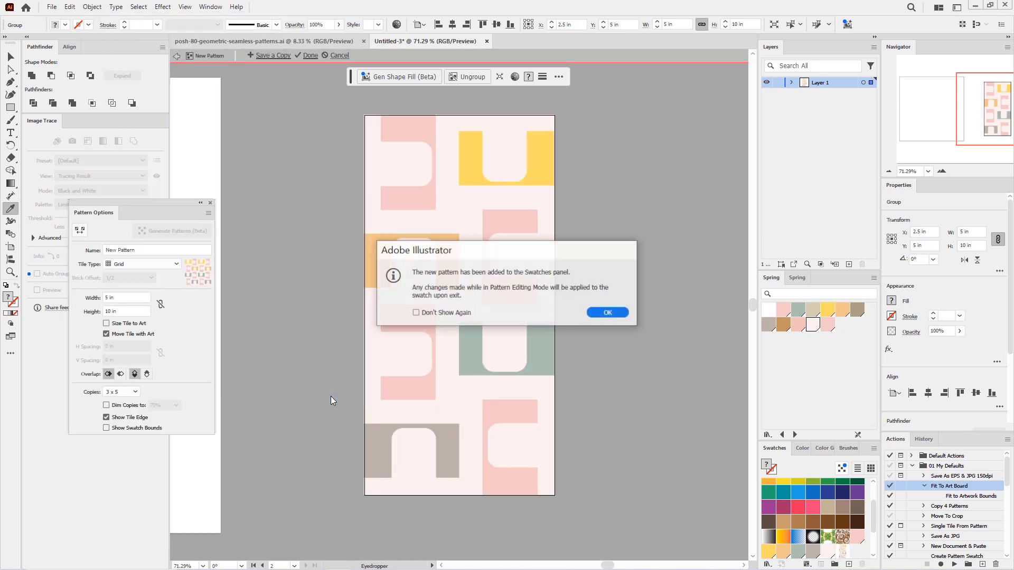
click(614, 314)
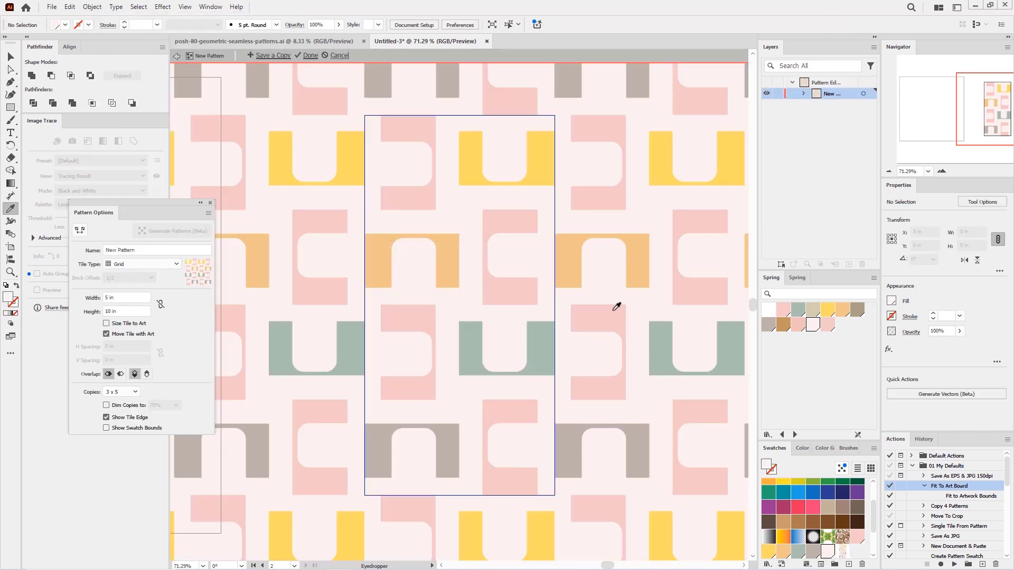
click(310, 55)
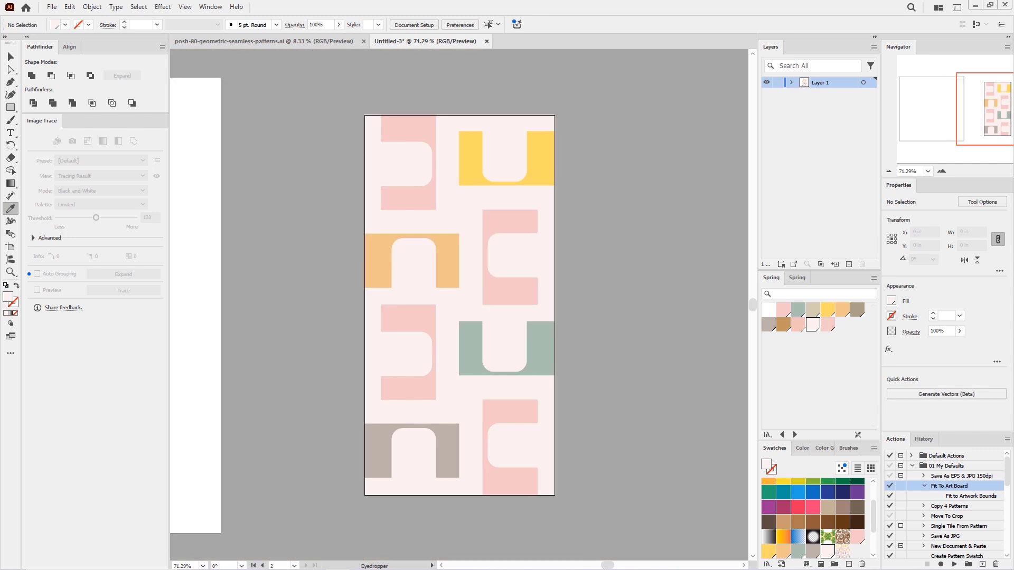
Draw a 12 by 12 in rectangle filled with the new pattern swatch and align it to the square artboard's left and top edges.
drag(608, 566, 593, 565)
key(m)
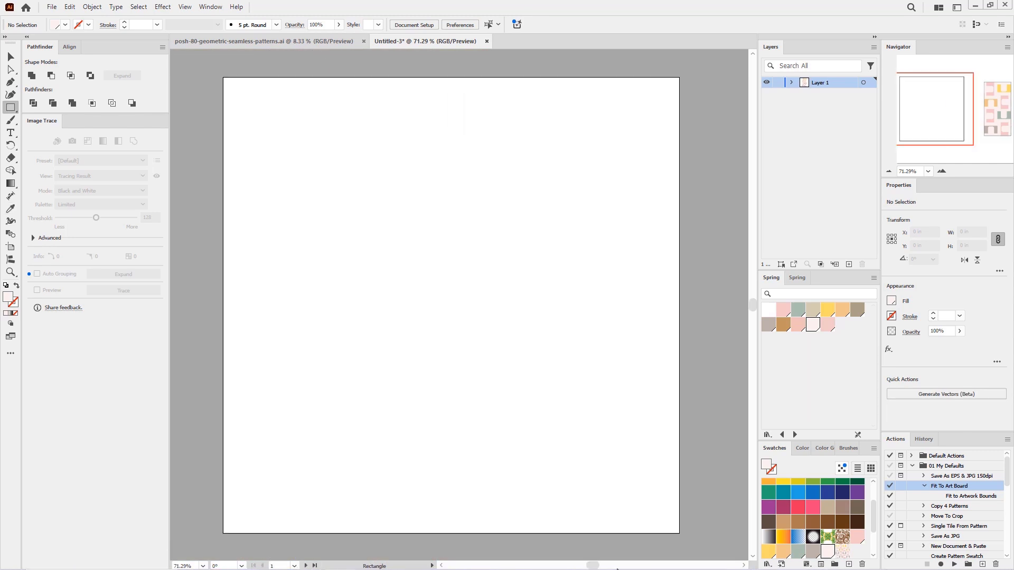
click(846, 554)
click(190, 111)
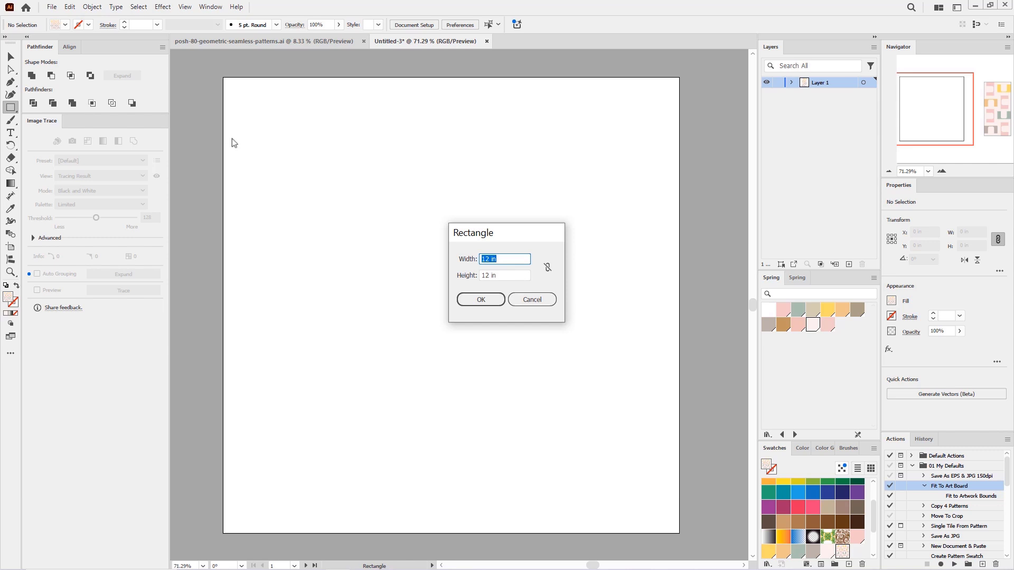
click(484, 299)
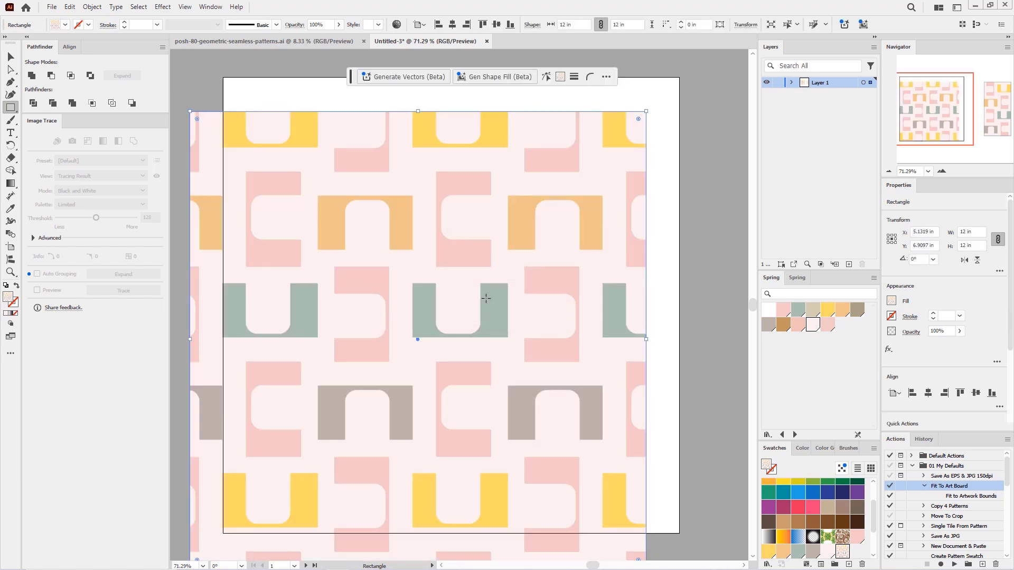
click(439, 24)
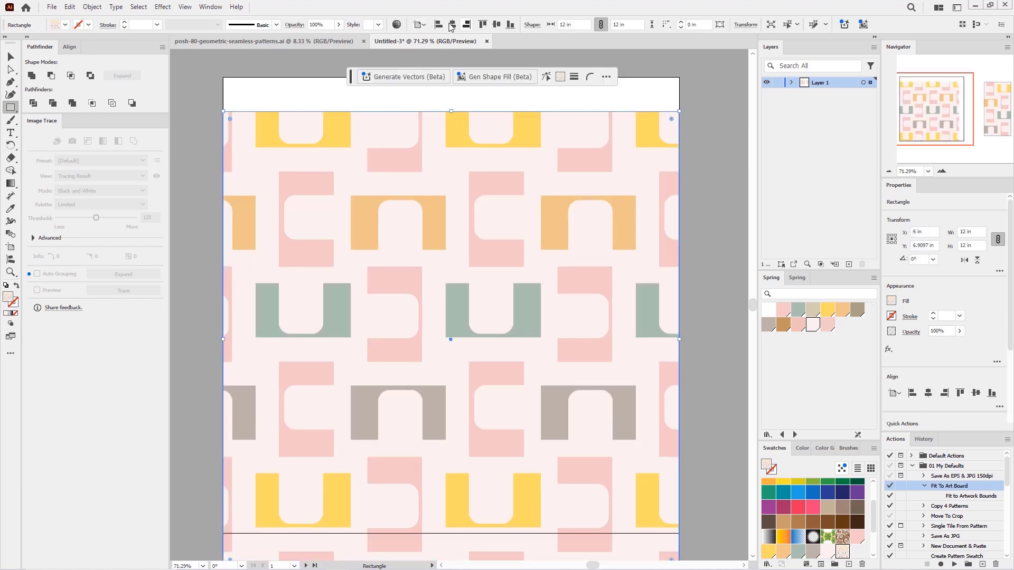
click(483, 25)
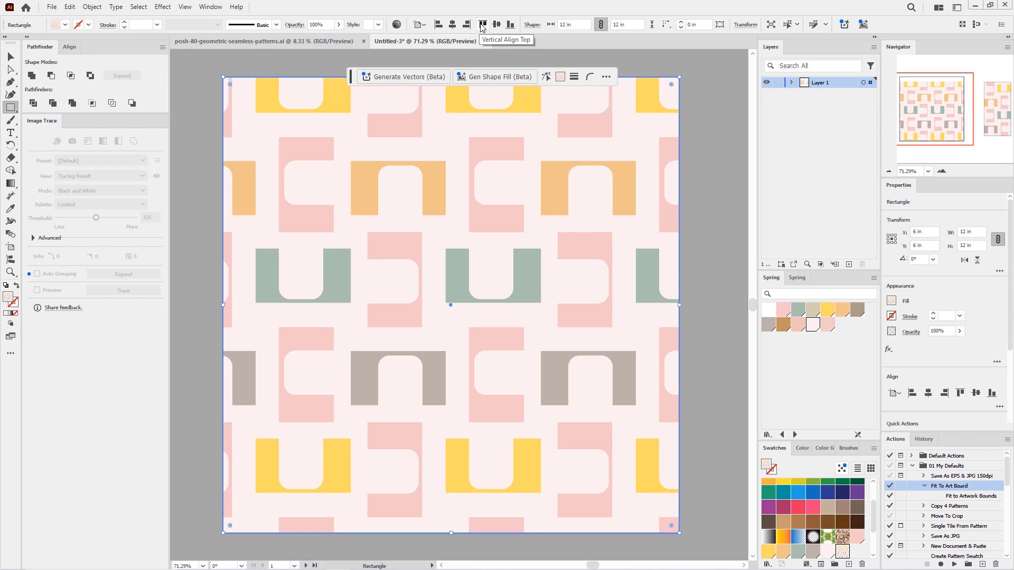
Scale only the rectangle's pattern to 50%, with Transform Objects off and Transform Patterns on.
click(96, 7)
mouse_move(110, 33)
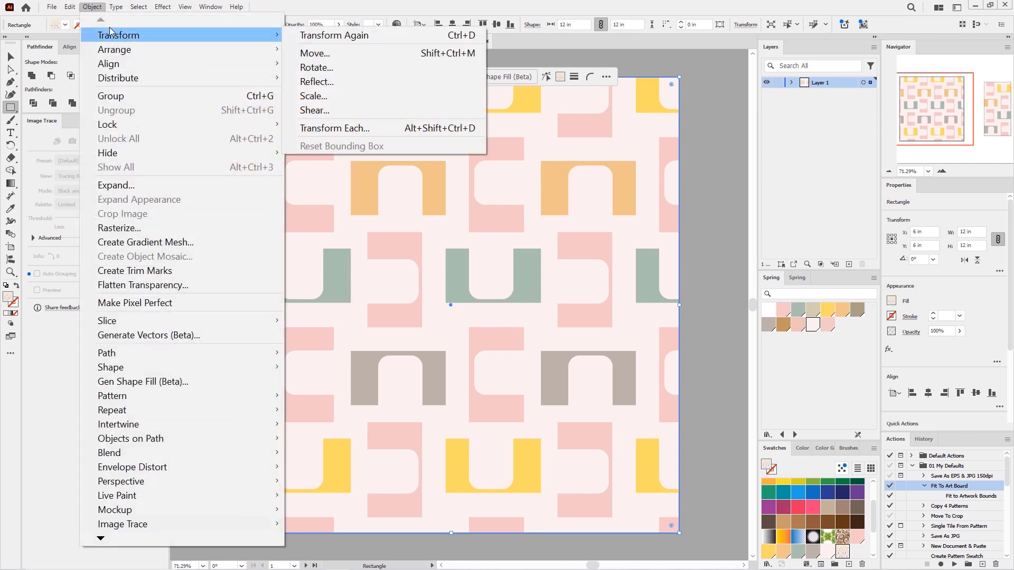
click(336, 96)
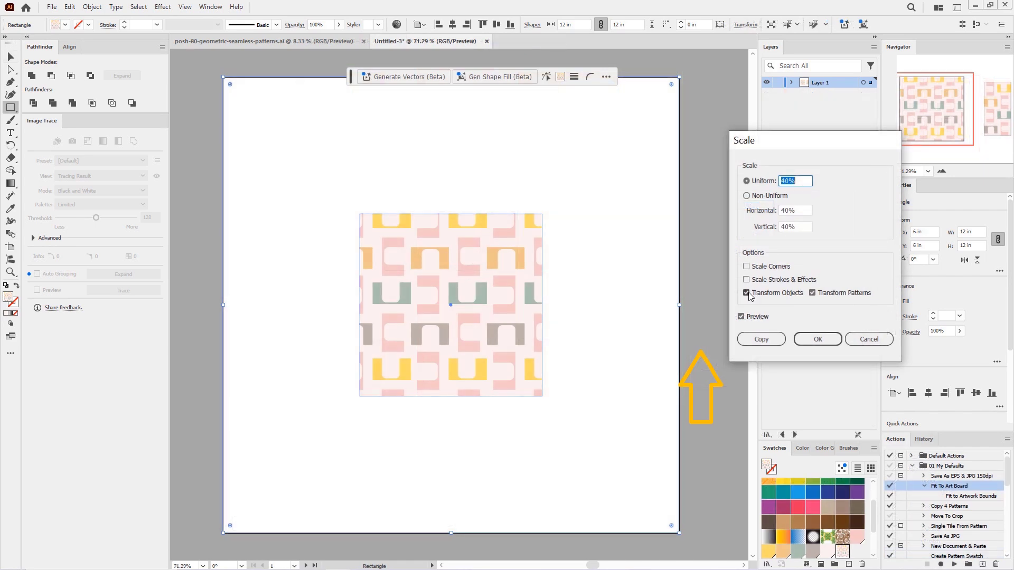
click(747, 293)
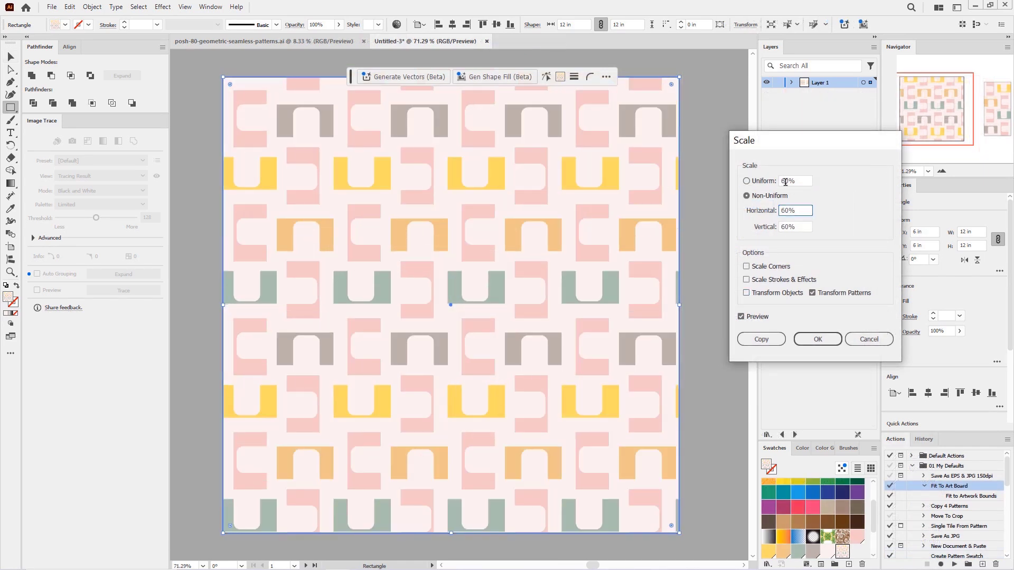
drag(786, 181, 776, 181)
text(5)
click(802, 210)
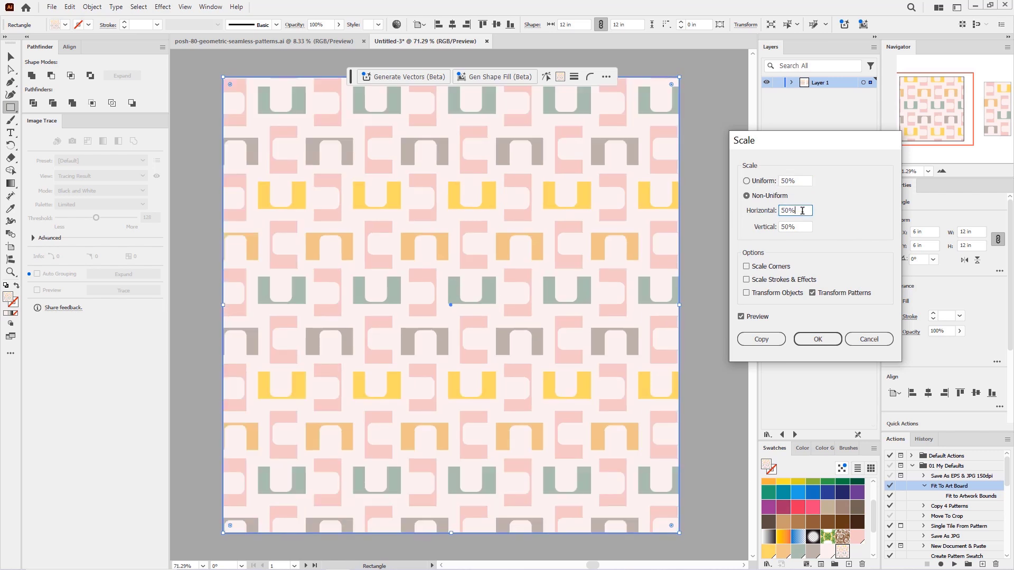
click(815, 340)
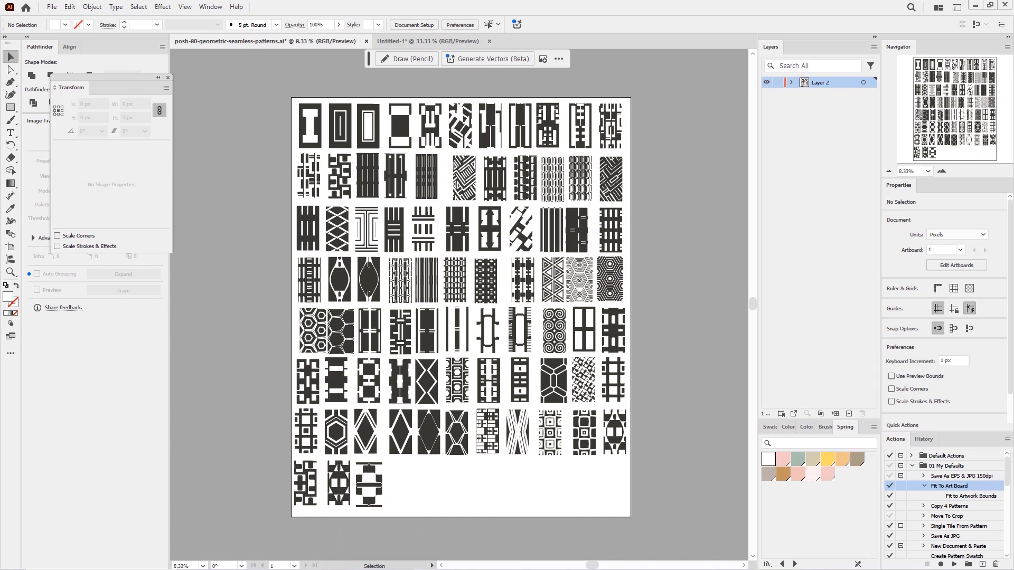
Copy the sixth tile in the fifth row of the pattern sheet and paste it into the Untitled-1 document.
click(455, 321)
click(69, 7)
click(103, 68)
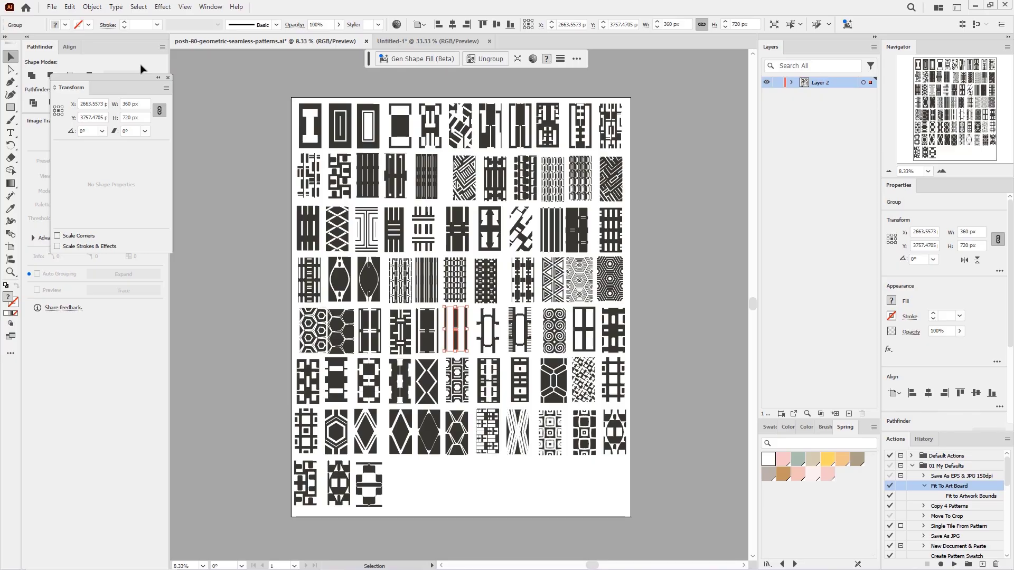
click(450, 40)
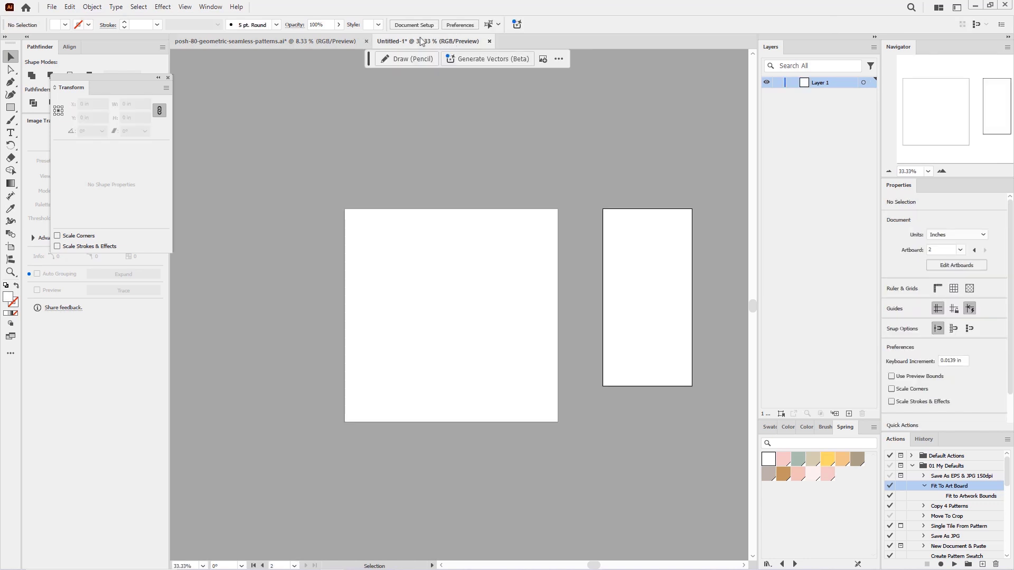
click(73, 10)
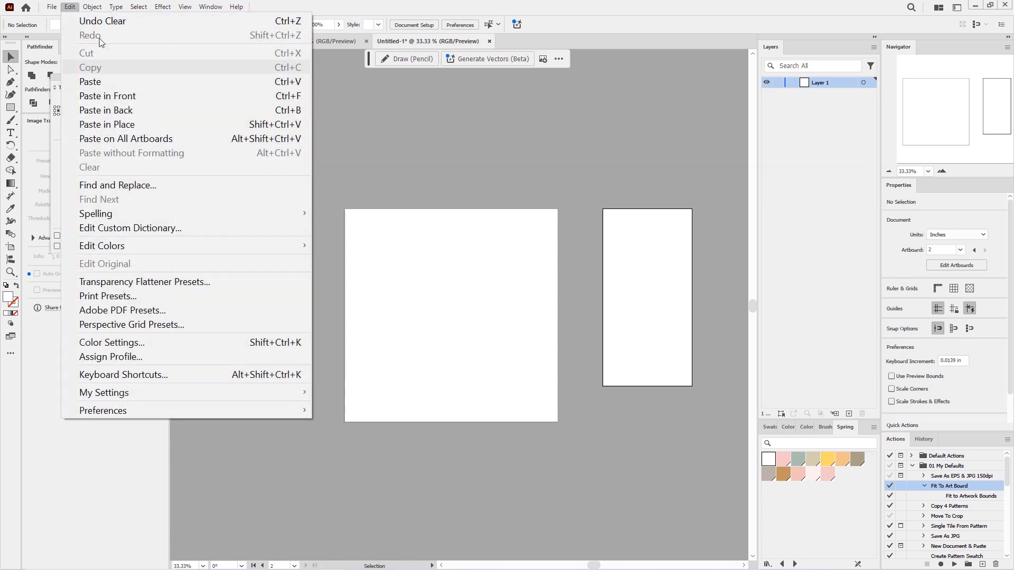
click(134, 80)
Move the pasted tile onto the narrow artboard, align it to the artboard's left edge, and deselect it.
drag(452, 271, 685, 263)
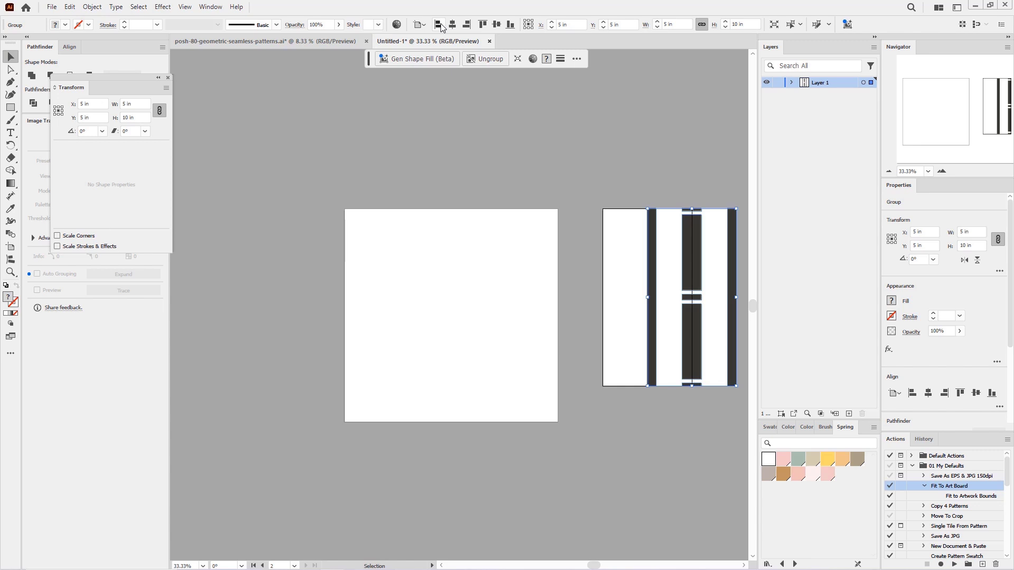
click(439, 25)
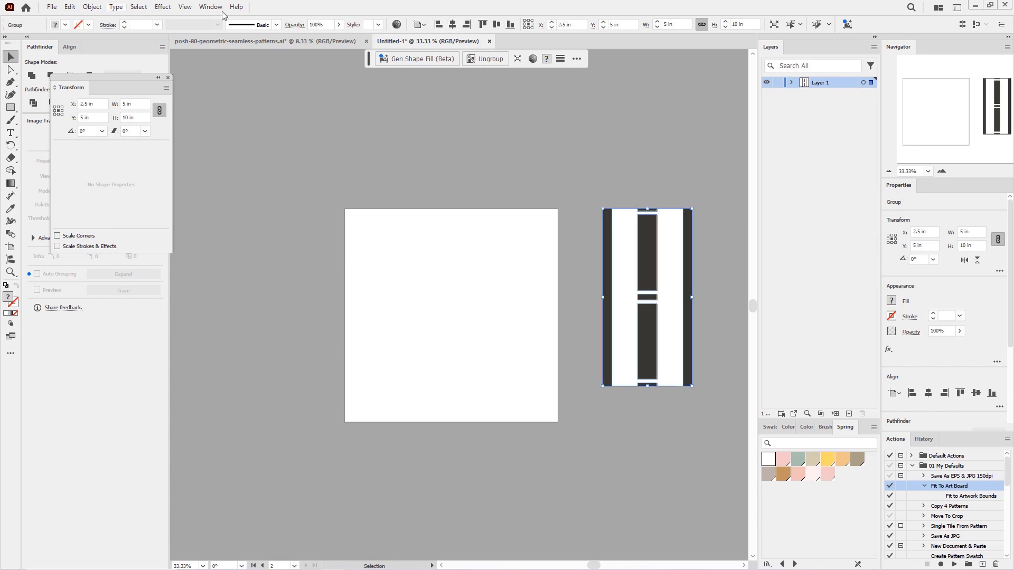
click(139, 7)
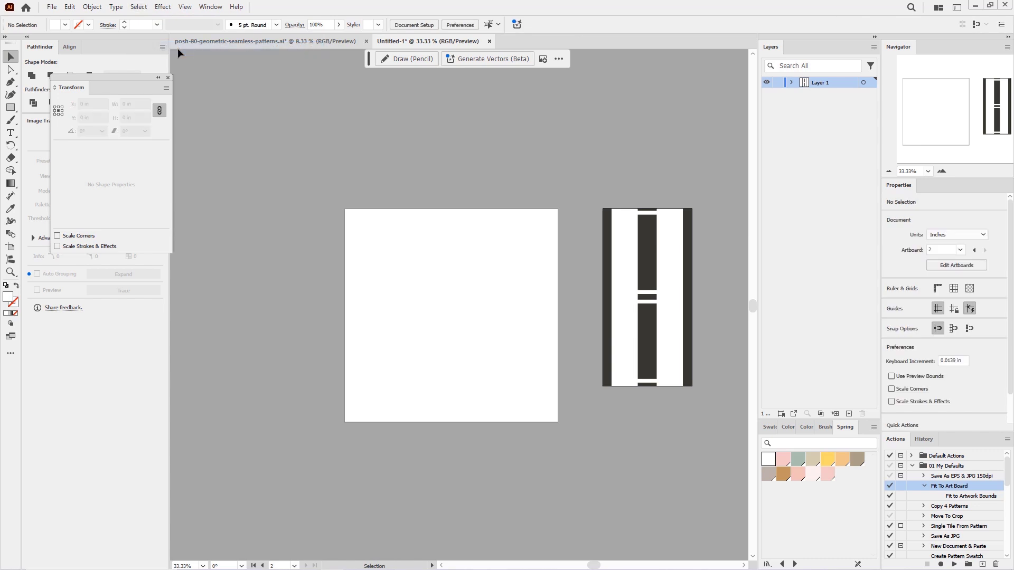
Sample the tile's white color, select everything with the same fill color, and copy the selected shape.
click(10, 210)
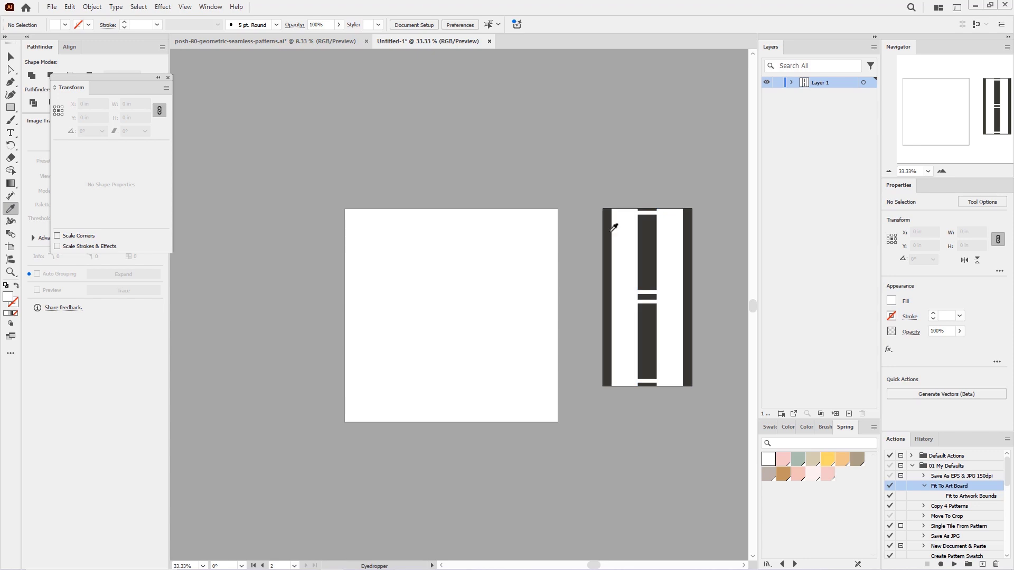
click(139, 10)
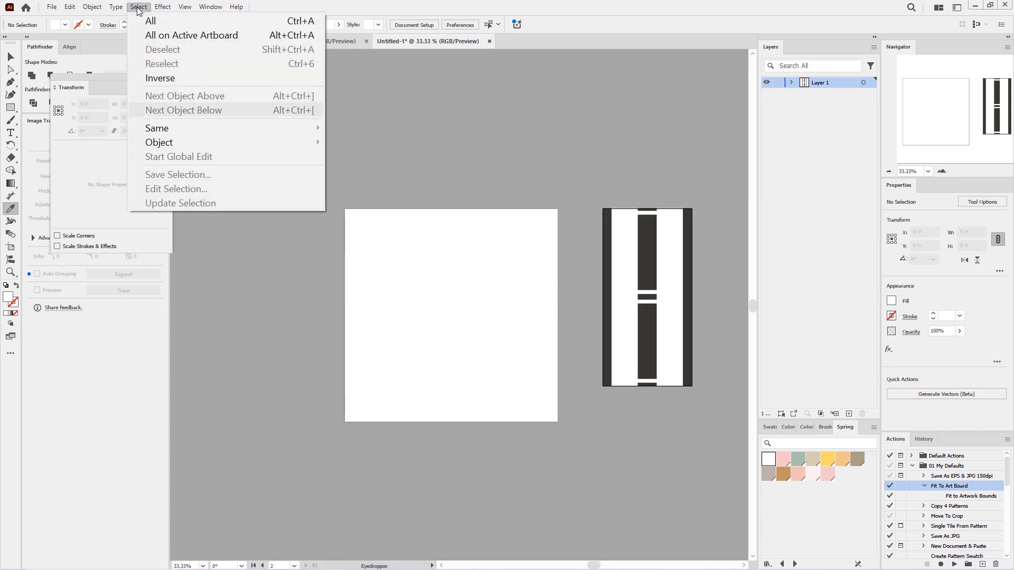
mouse_move(158, 128)
click(381, 176)
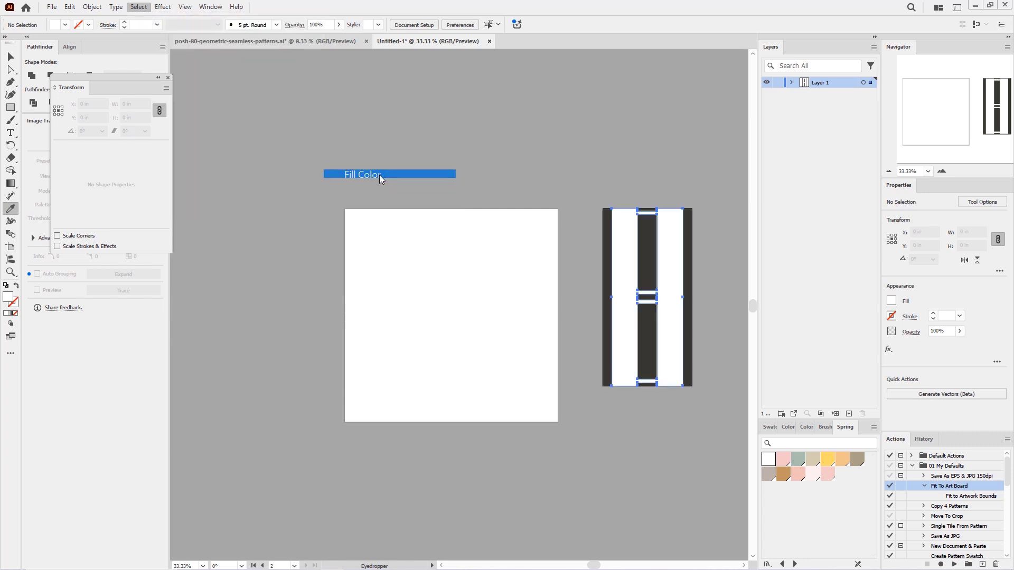
click(69, 7)
click(107, 72)
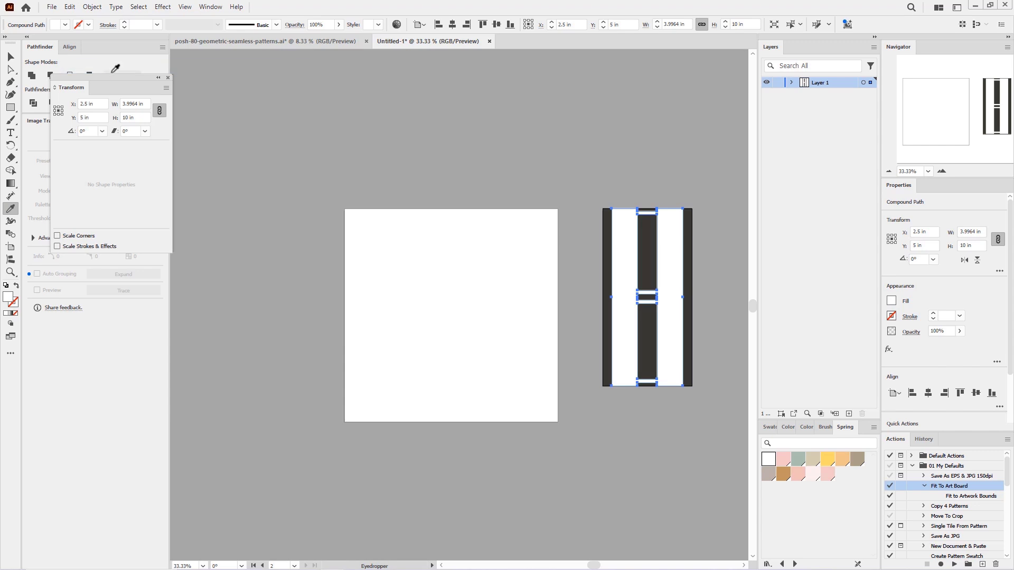
Add three new layers above Layer 1.
click(849, 414)
click(849, 415)
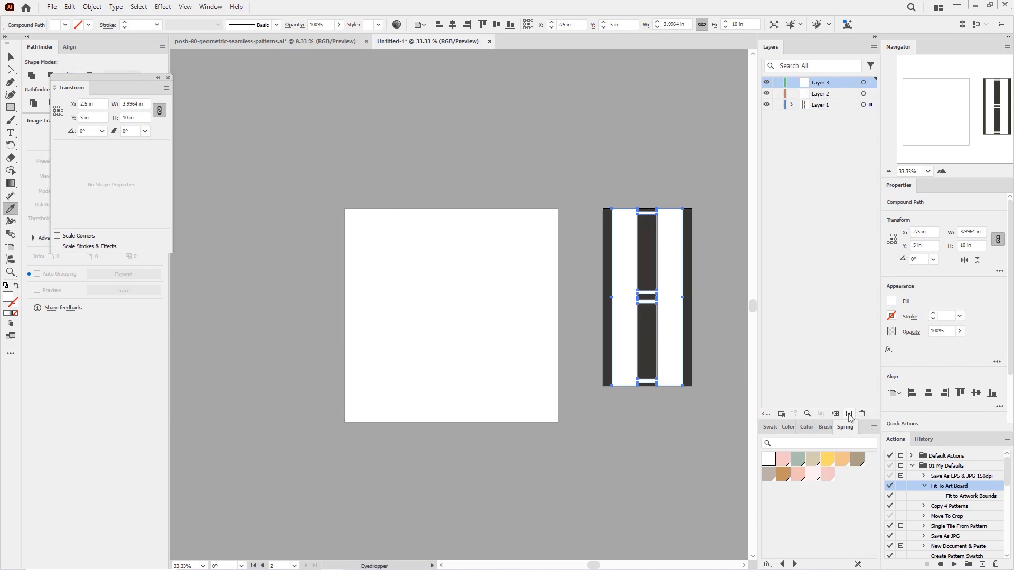
click(849, 414)
Paste the copied white shape in place on each of Layer 2, Layer 3 and Layer 4.
click(829, 105)
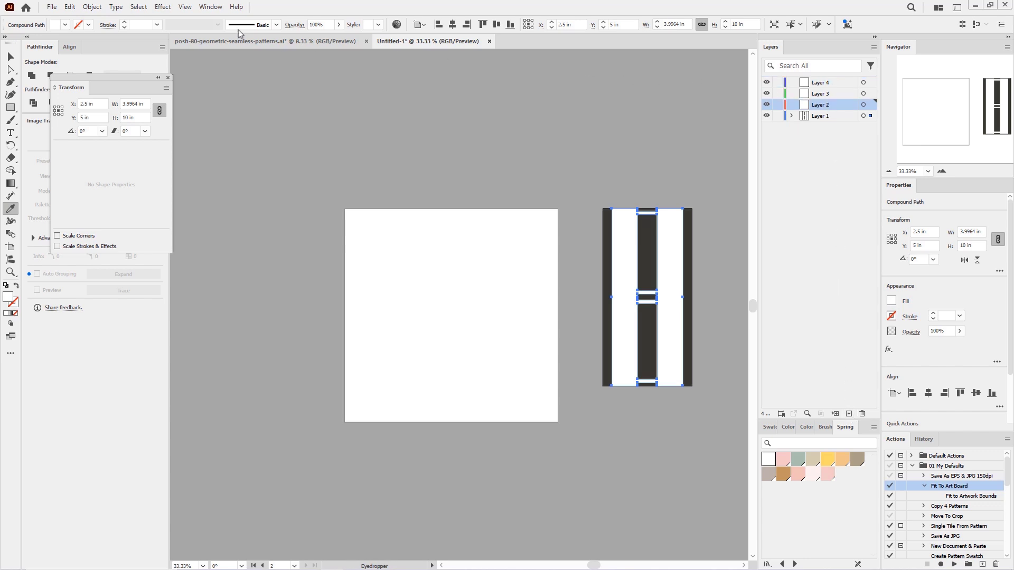
click(70, 7)
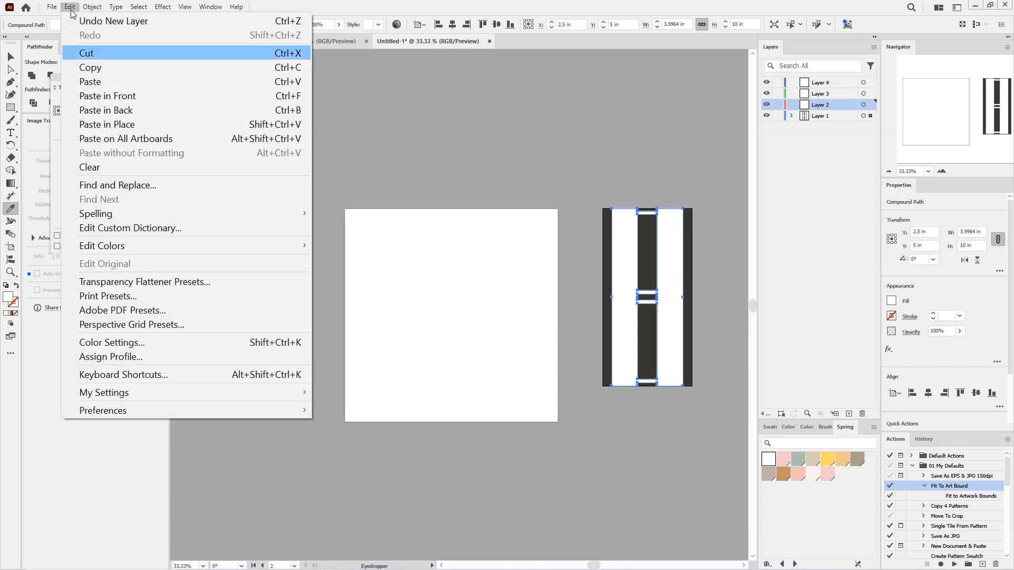
click(133, 125)
click(822, 95)
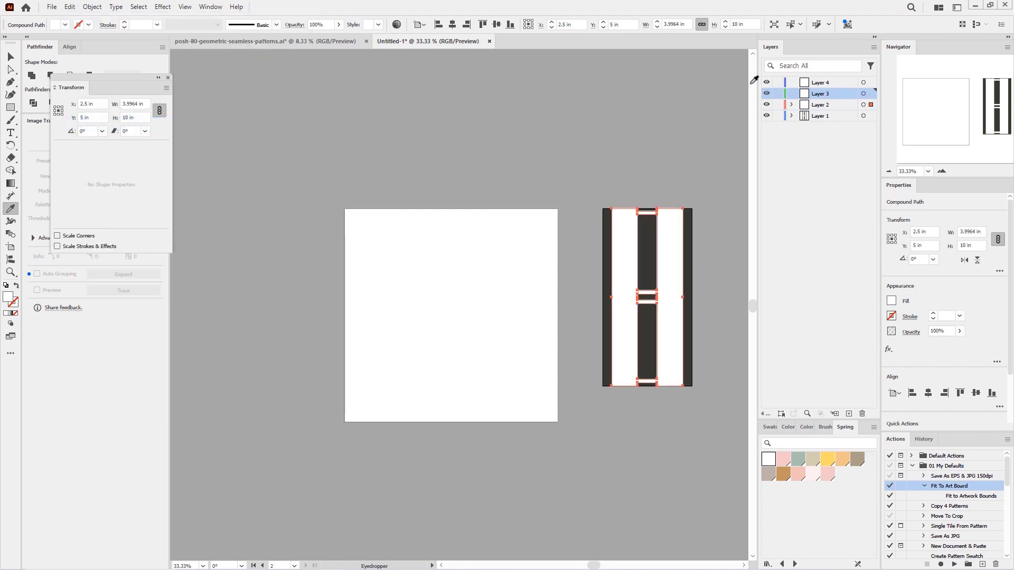
click(70, 7)
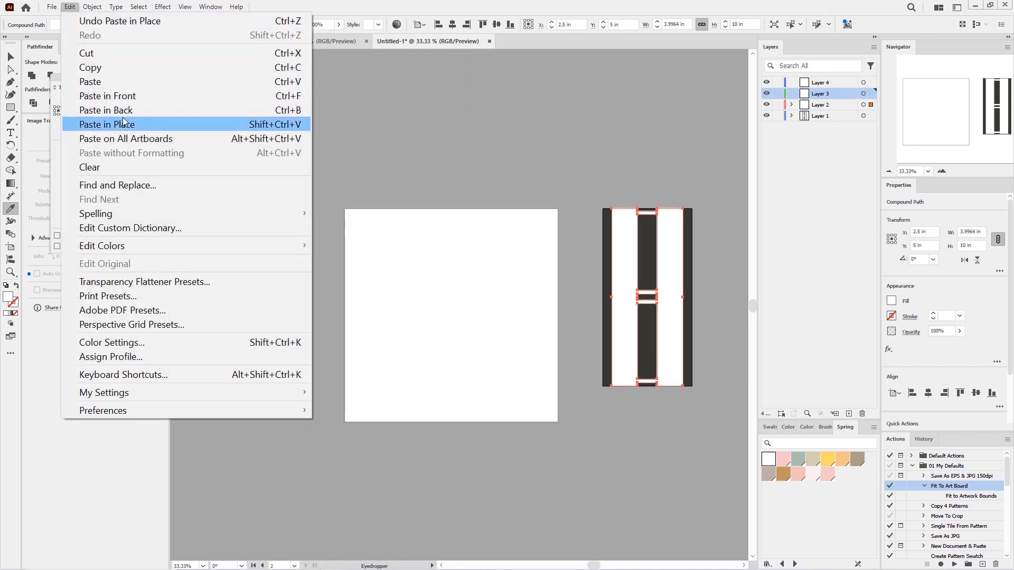
click(126, 125)
click(822, 84)
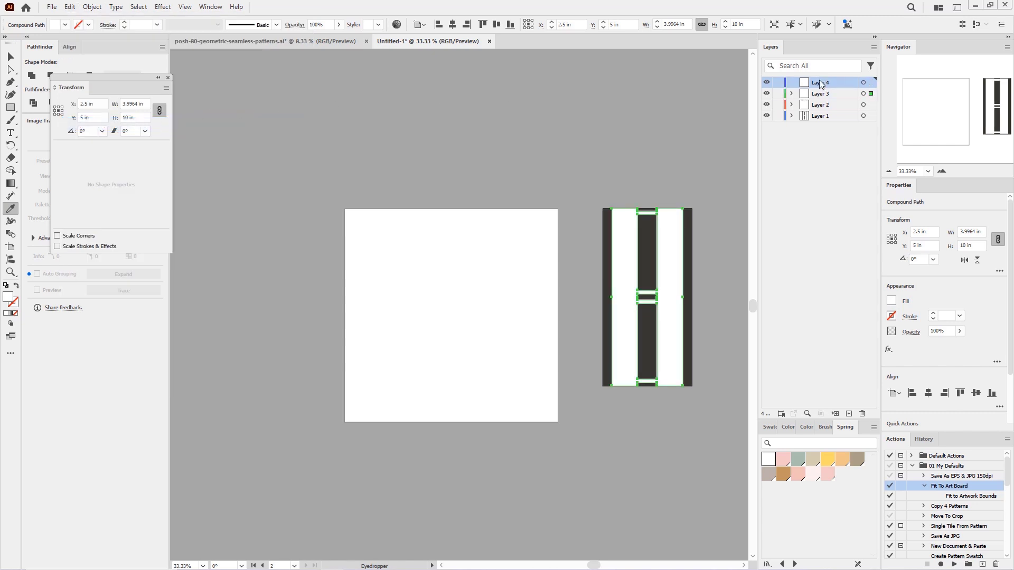
click(69, 6)
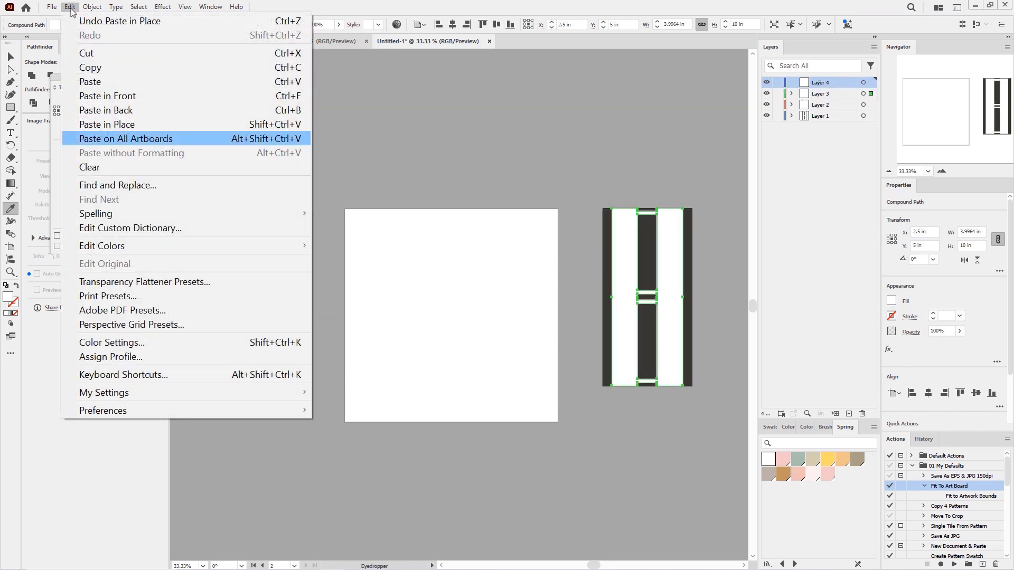
click(146, 130)
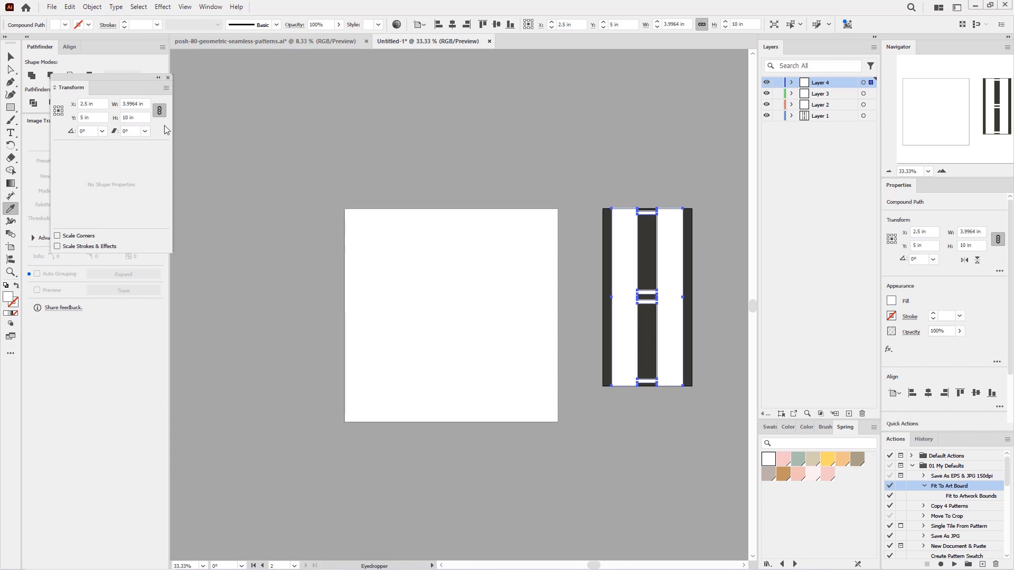
Hide Layer 4 and Layer 3 and fill the white shape on Layer 2 with the first pink Spring swatch.
click(767, 83)
click(766, 93)
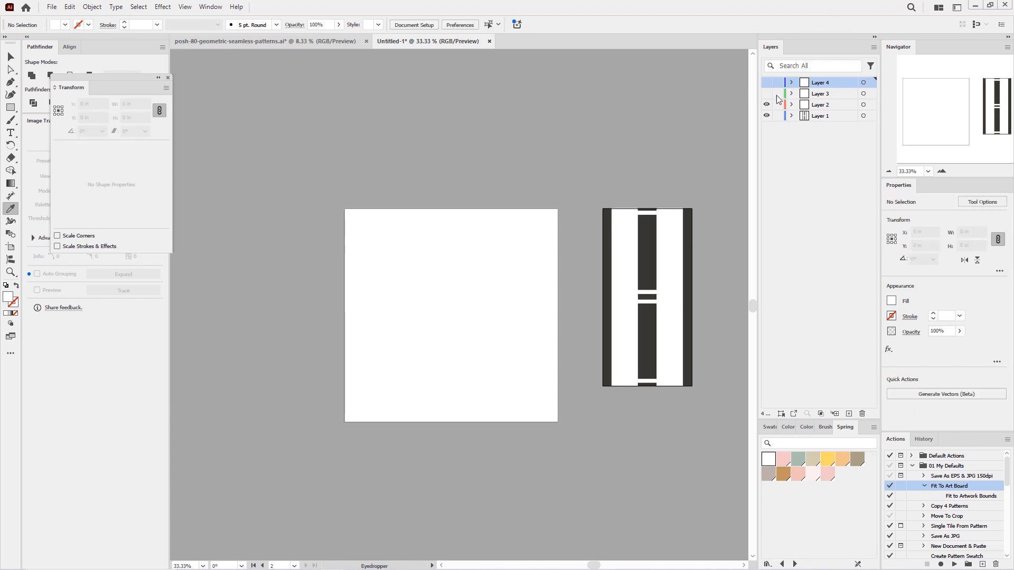
click(822, 105)
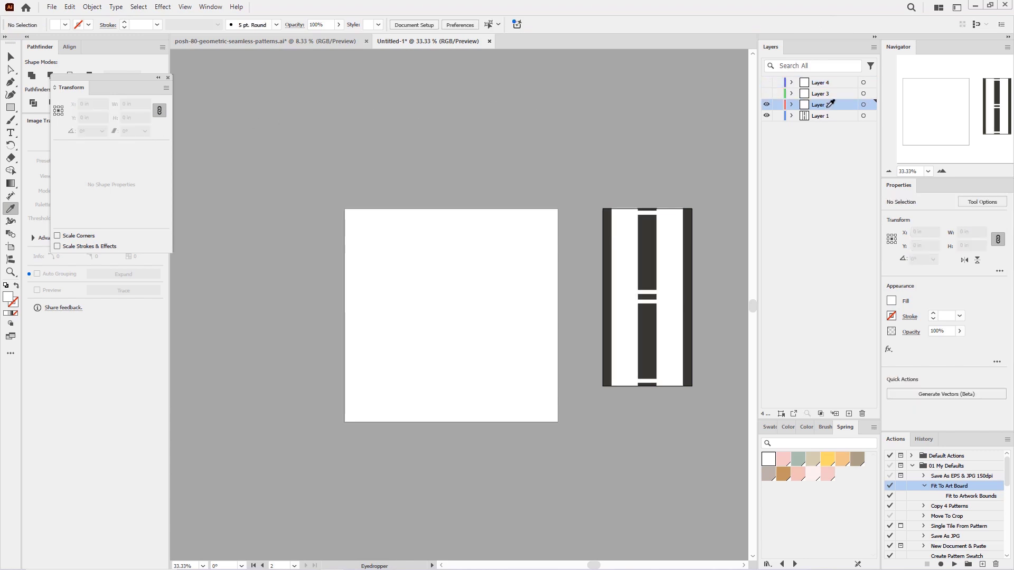
click(12, 57)
click(674, 331)
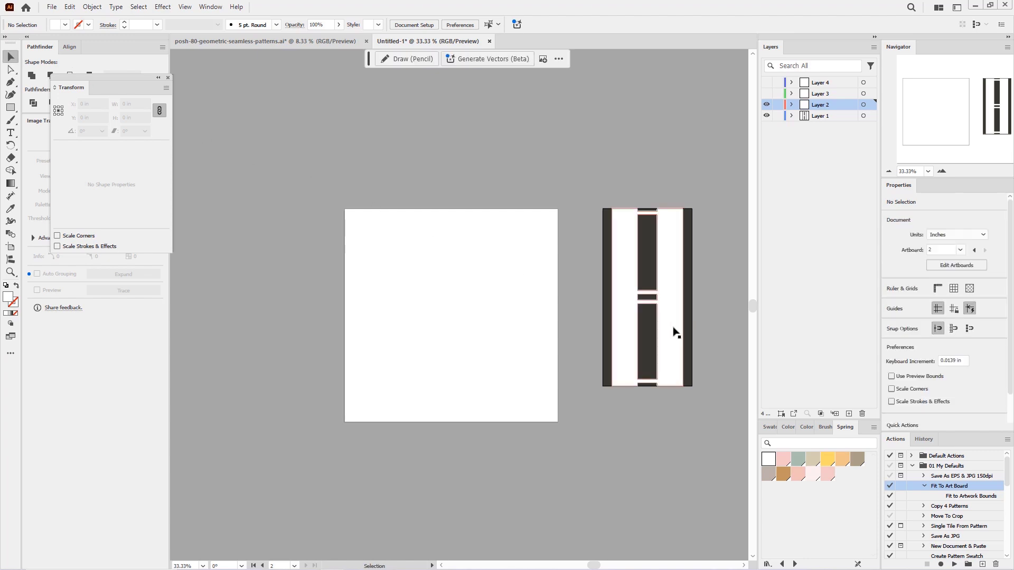
click(783, 459)
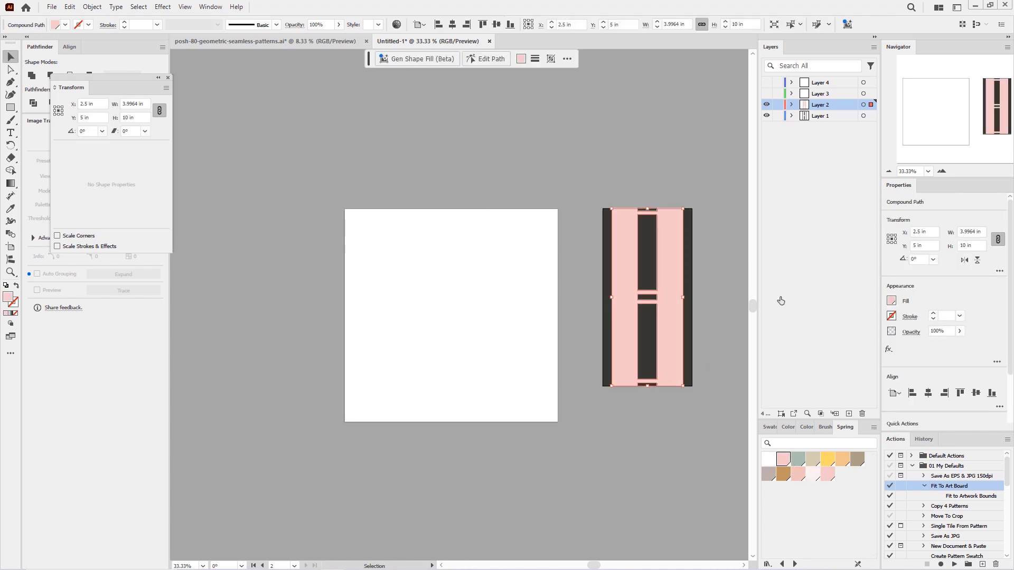
Hide Layer 2, show Layer 3, and fill its white shape with the light orange Spring swatch.
click(766, 105)
click(823, 95)
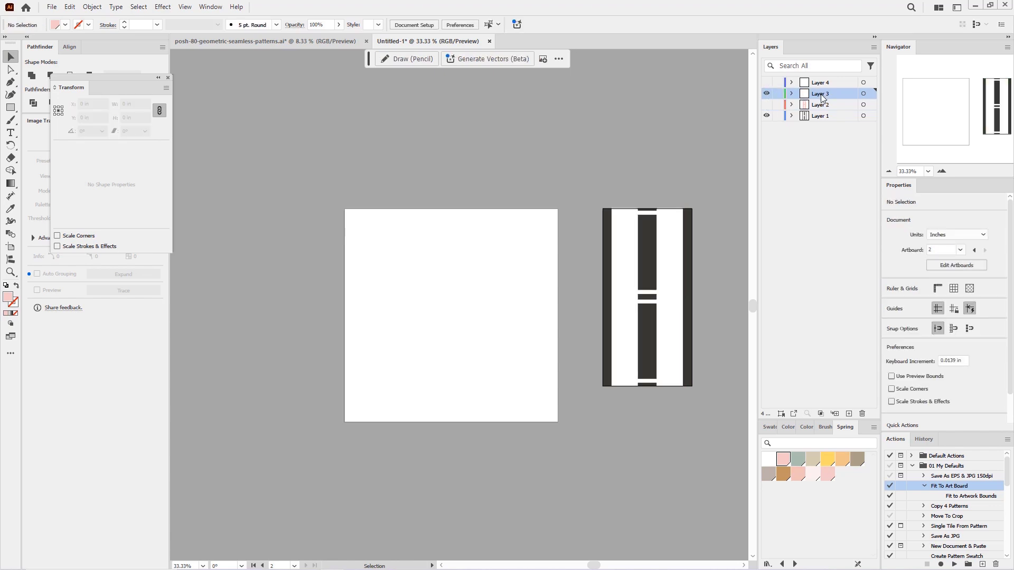
click(673, 369)
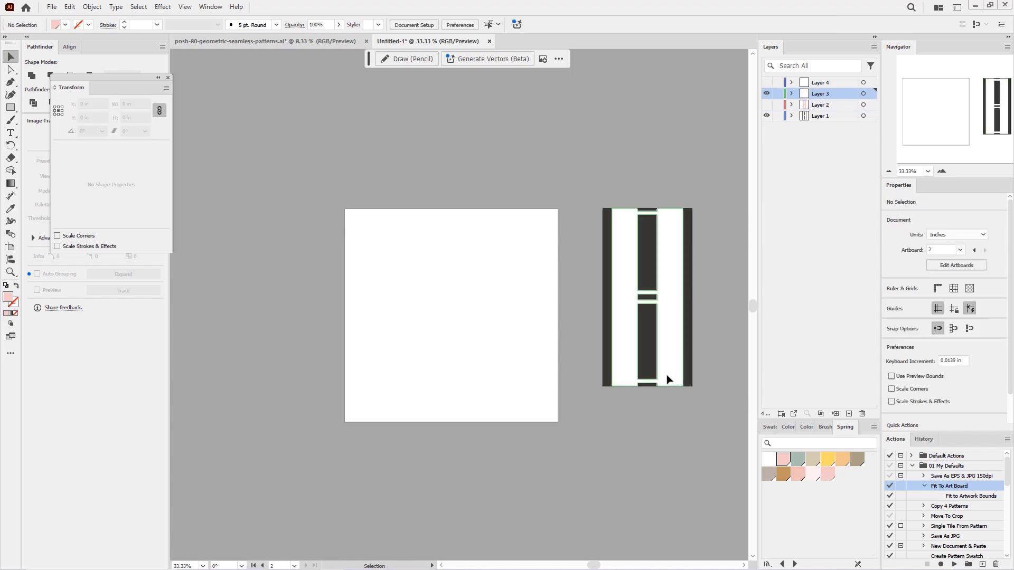
click(842, 459)
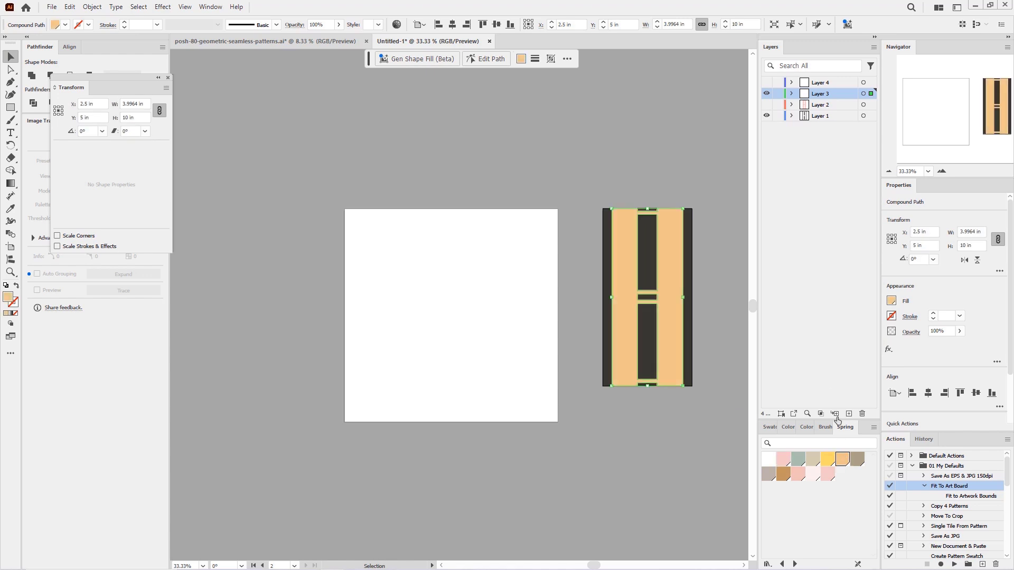
Hide Layer 3, show Layer 4, and fill its white shape with the yellow Spring swatch.
click(766, 82)
click(766, 94)
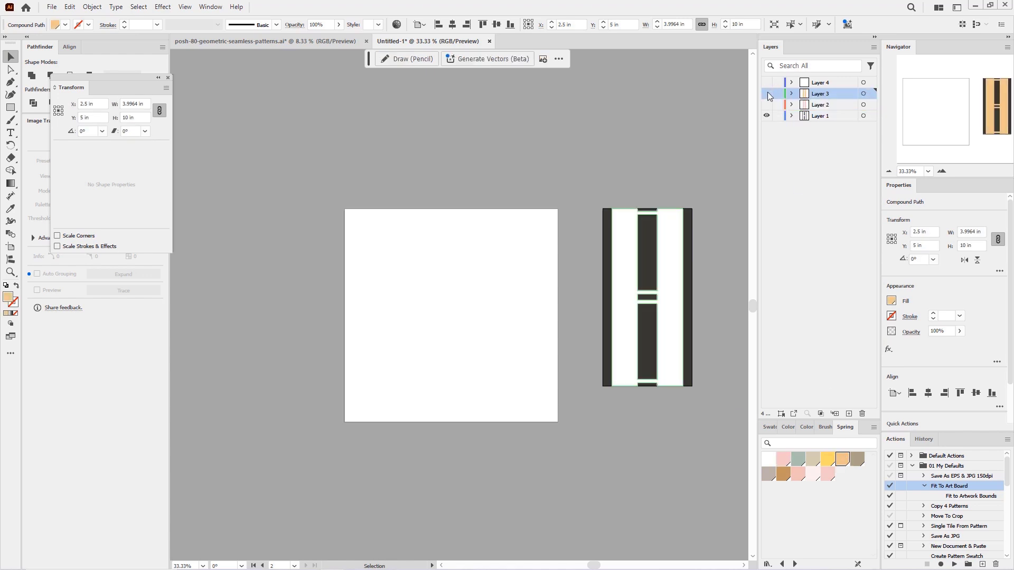
click(675, 269)
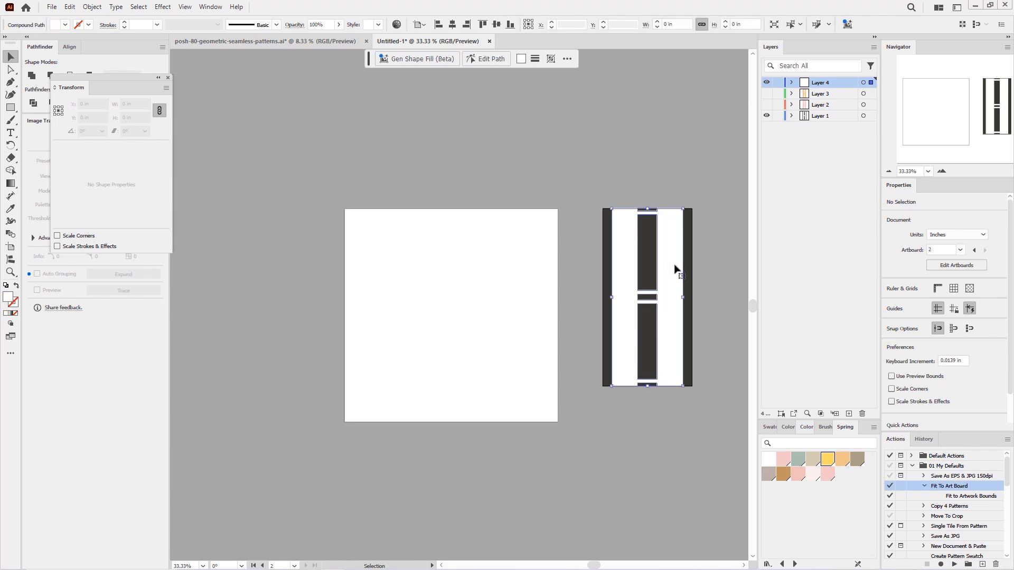
click(827, 459)
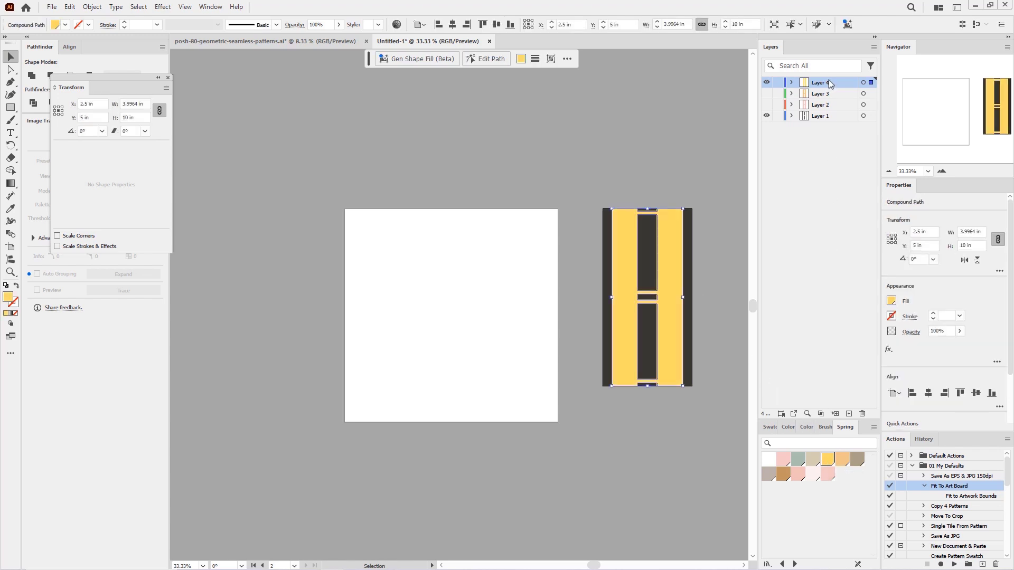
Move Layer 4 directly above Layer 1, then make Layer 3 the active layer and show it.
drag(828, 81, 836, 107)
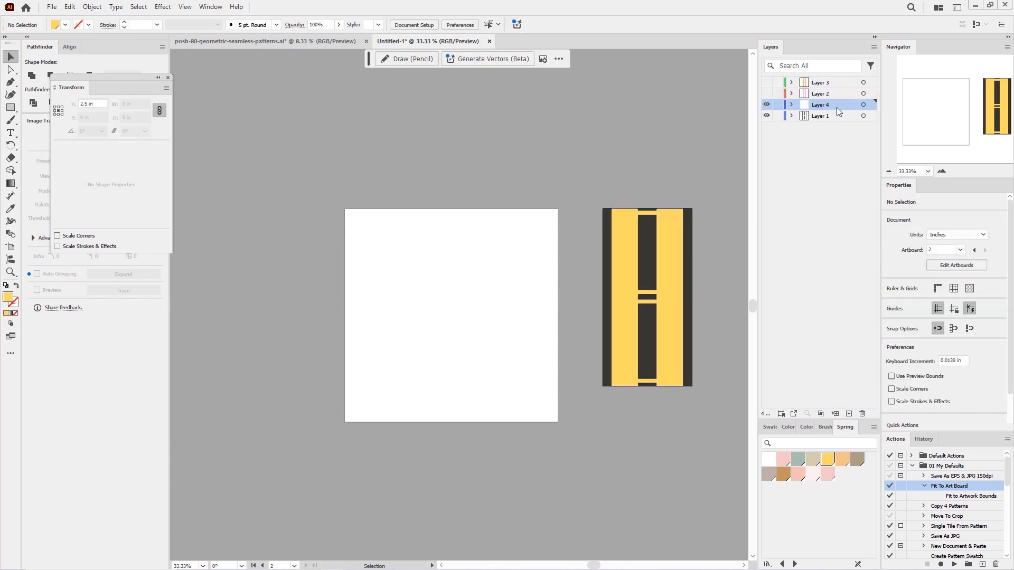
click(828, 80)
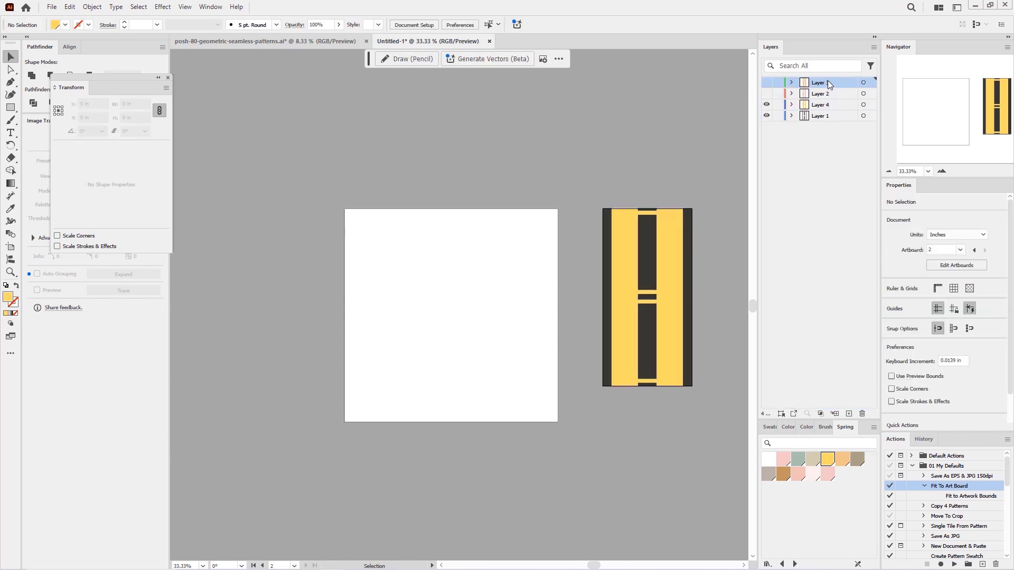
click(771, 84)
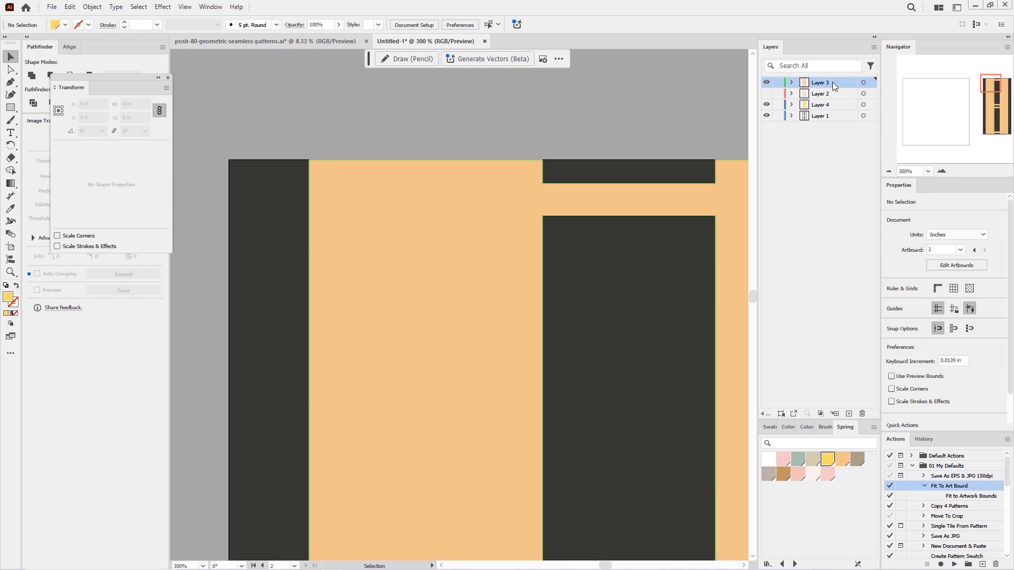
Draw a grey-beige rectangle about 1.96 by 0.76 in on Layer 3 across the top of the tile's left dark edge and orange column.
key(m)
click(769, 475)
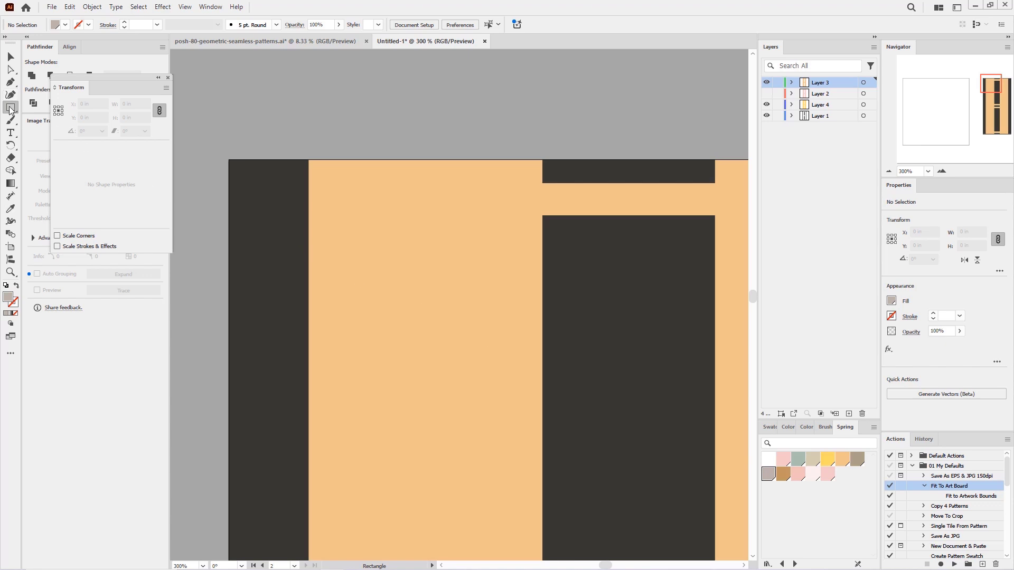
mouse_move(229, 119)
mouse_down()
mouse_move(336, 113)
mouse_move(562, 177)
mouse_move(530, 193)
mouse_move(543, 198)
mouse_move(542, 240)
mouse_up()
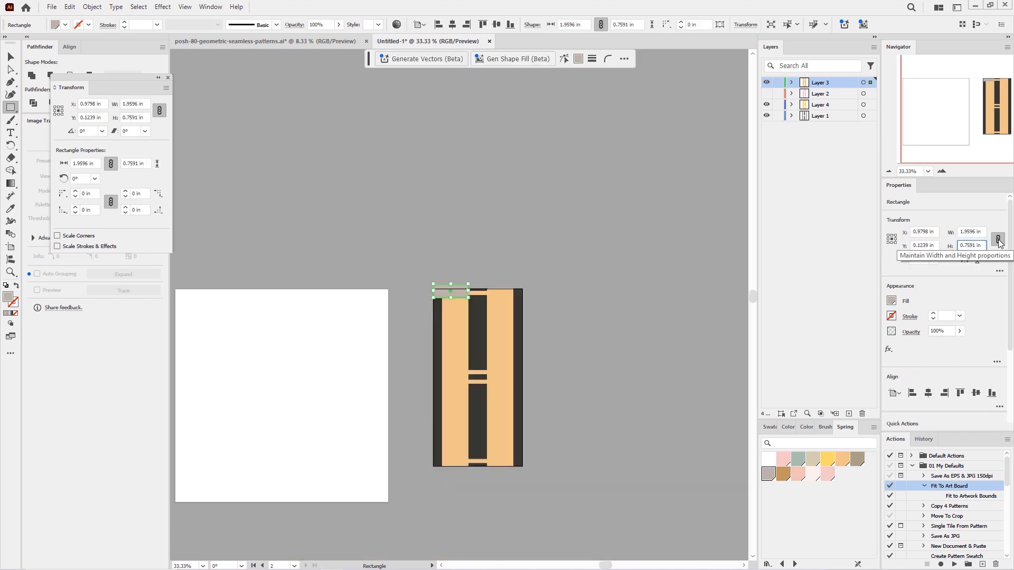
Set the grey-beige rectangle's height to 12 in without constraining proportions and centre it vertically on the artboard.
key(ctrl+minus)
key(ctrl+minus)
key(ctrl+minus)
key(ctrl+minus)
key(ctrl+minus)
key(ctrl+minus)
click(973, 245)
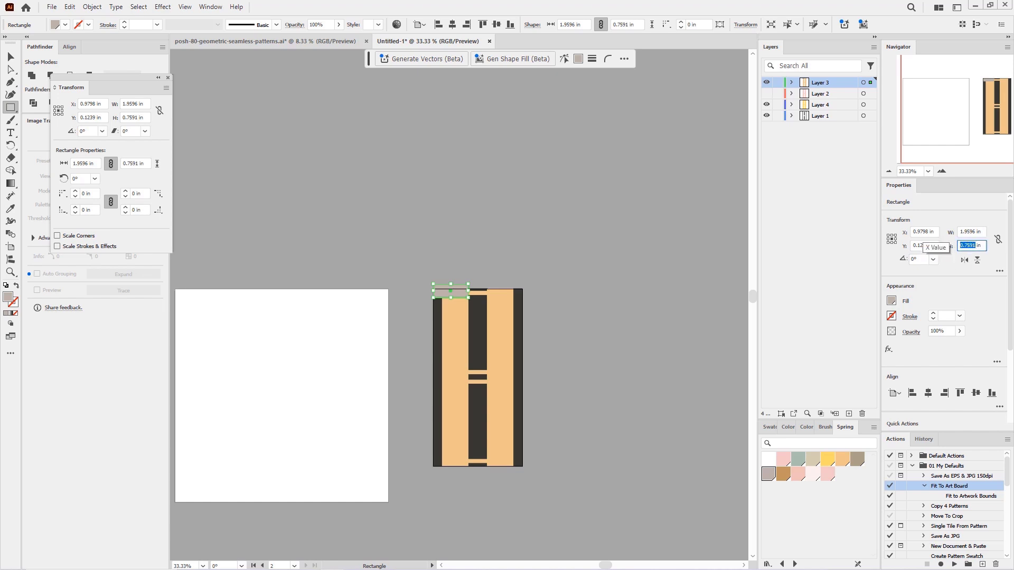
text(12)
key(Return)
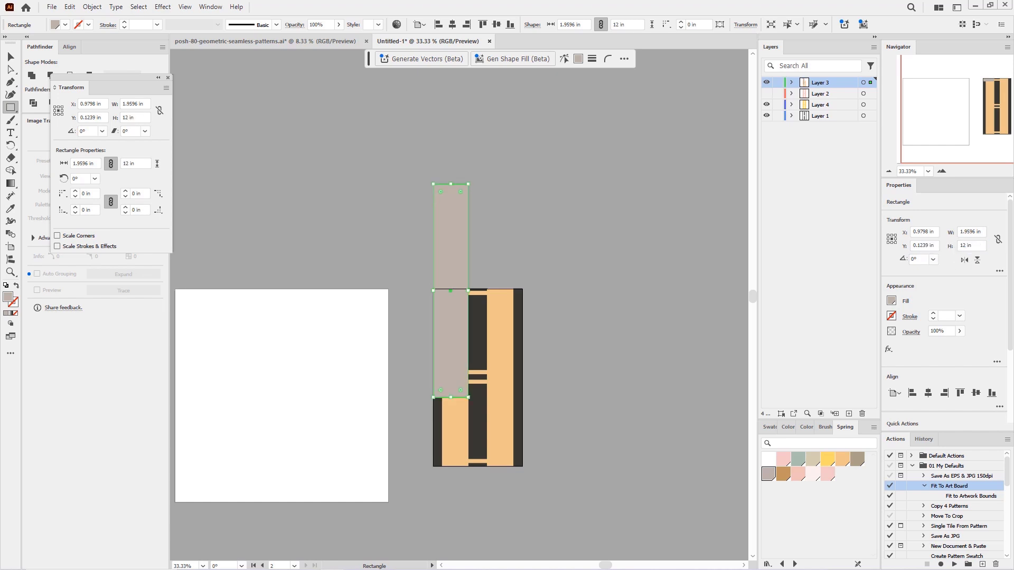
click(497, 25)
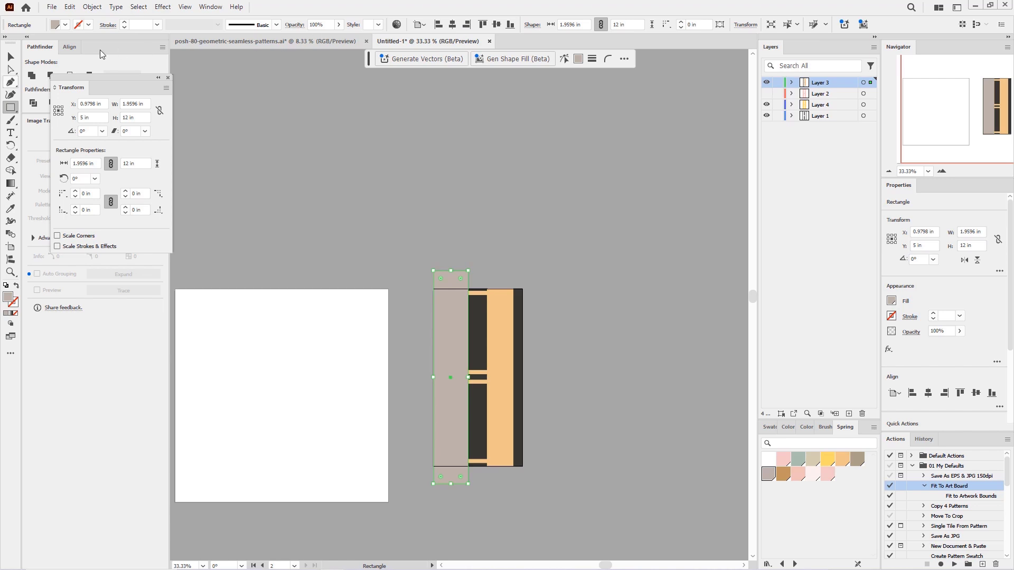
Clip the orange shape on Layer 3 with the grey-beige rectangle and crop it to the left column using Pathfinder Crop.
click(11, 57)
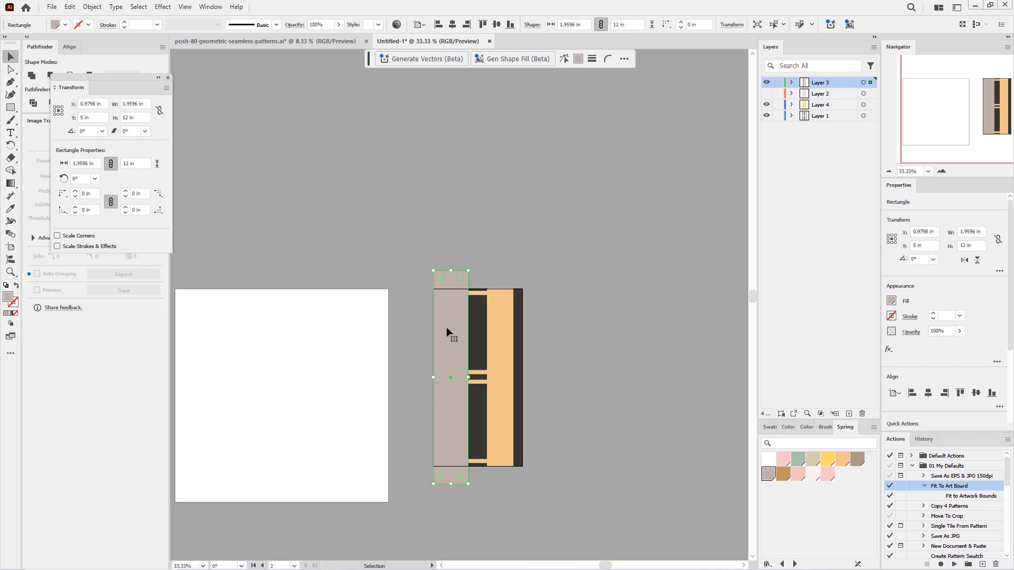
shift+click(502, 328)
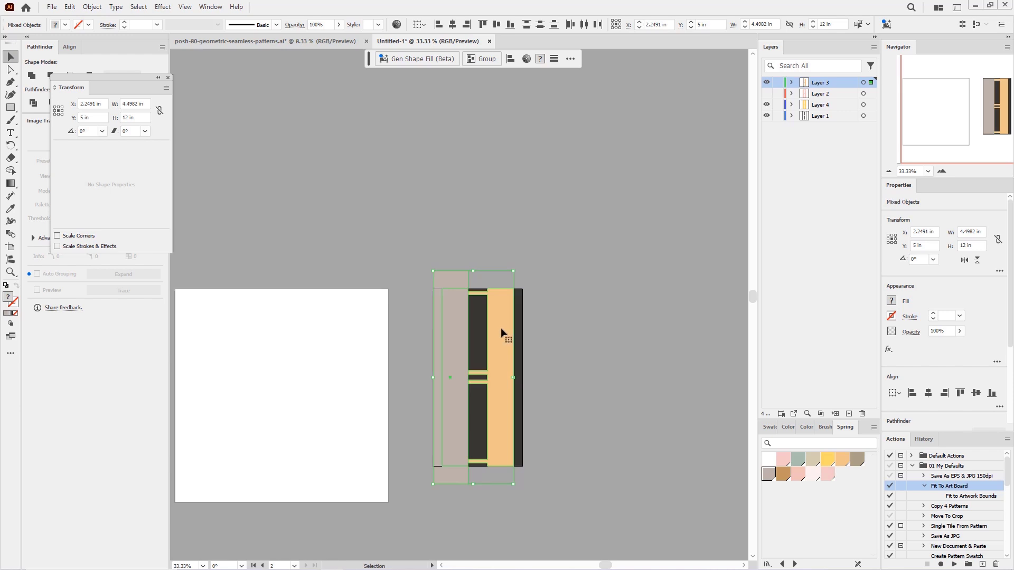
right_click(501, 328)
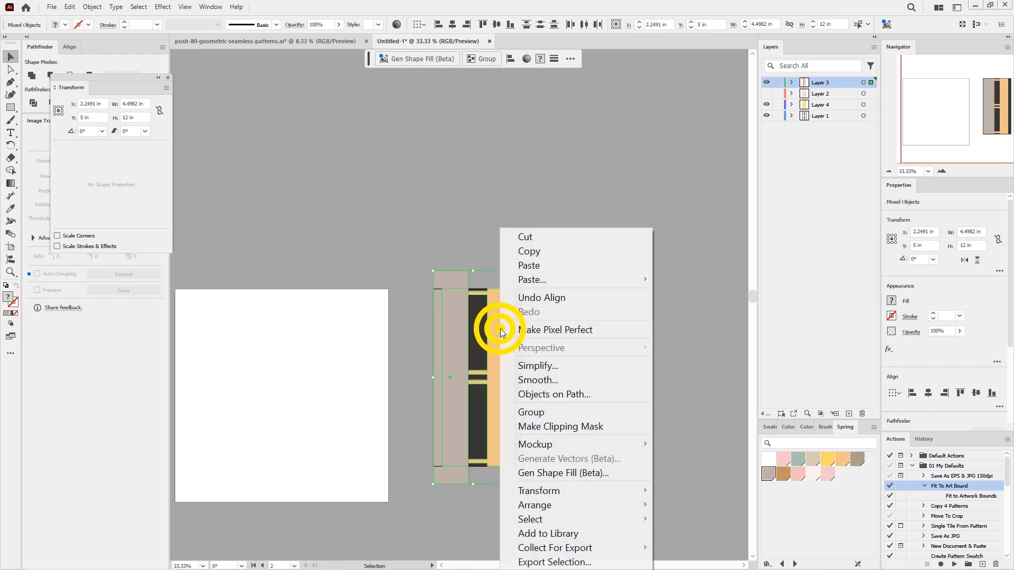
click(556, 426)
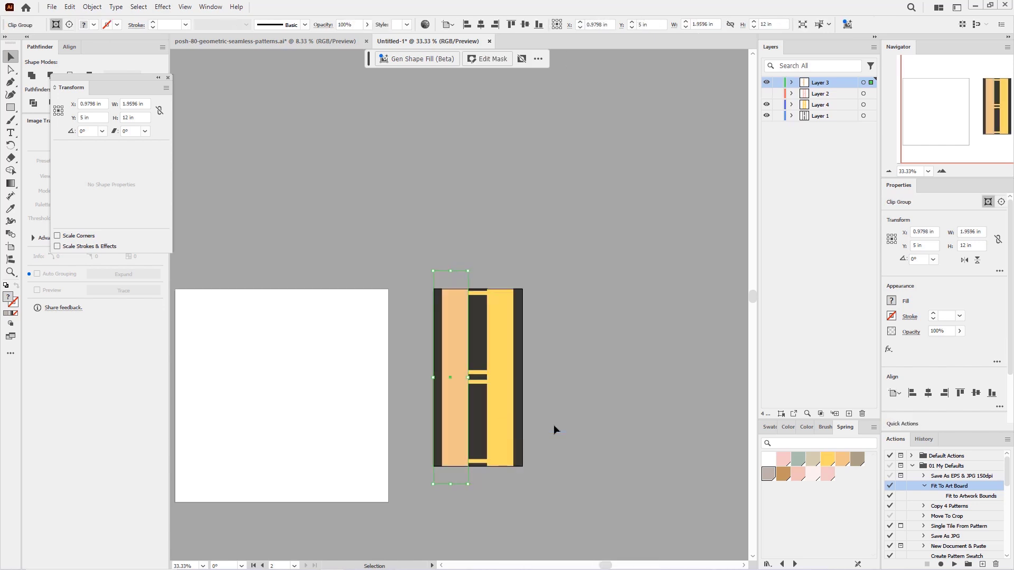
click(168, 78)
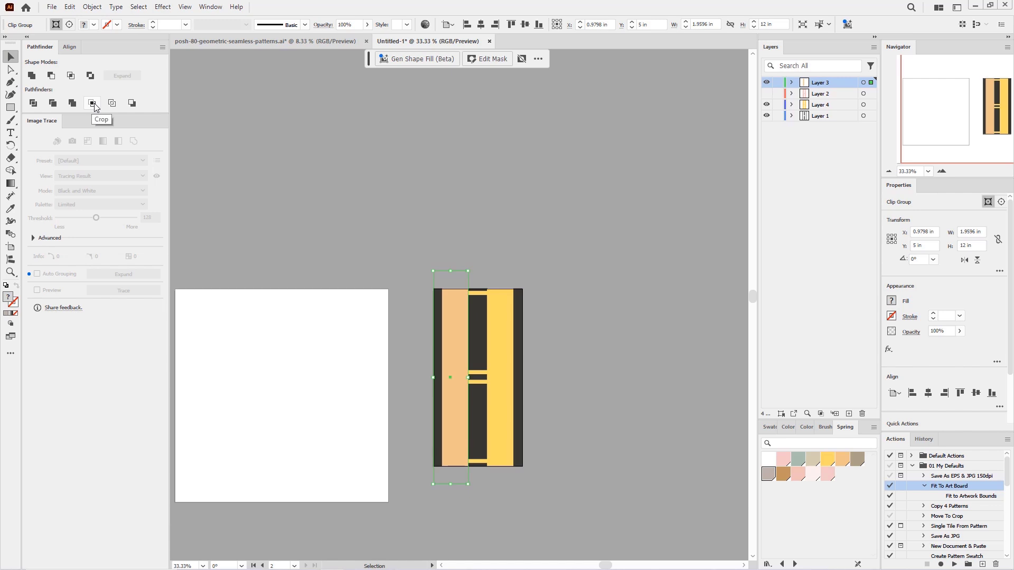
click(93, 104)
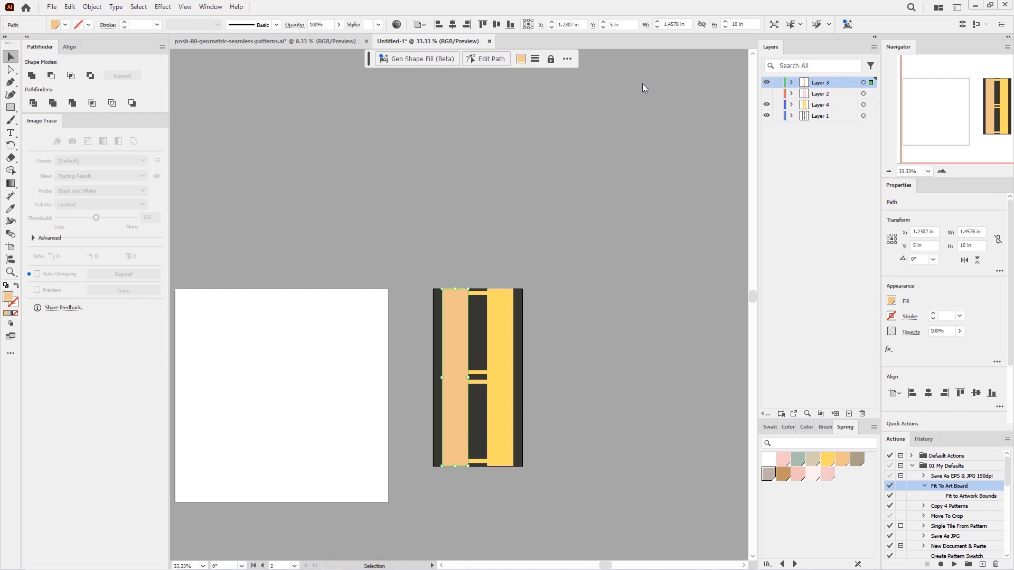
Hide Layer 3, show Layer 2, and draw a rectangle about 2.03 by 0.83 in on it across the top of the right pink column.
click(766, 82)
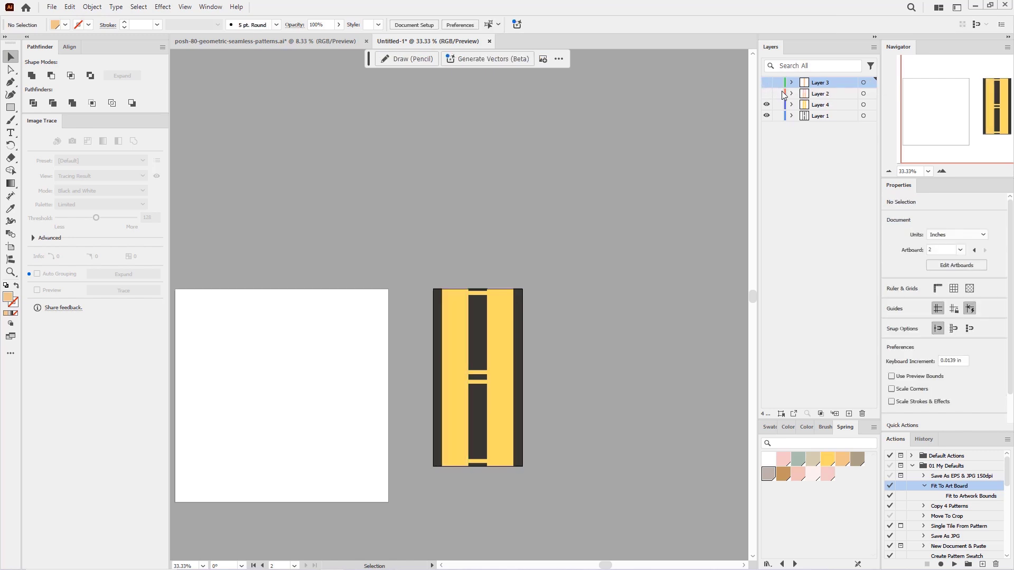
click(765, 94)
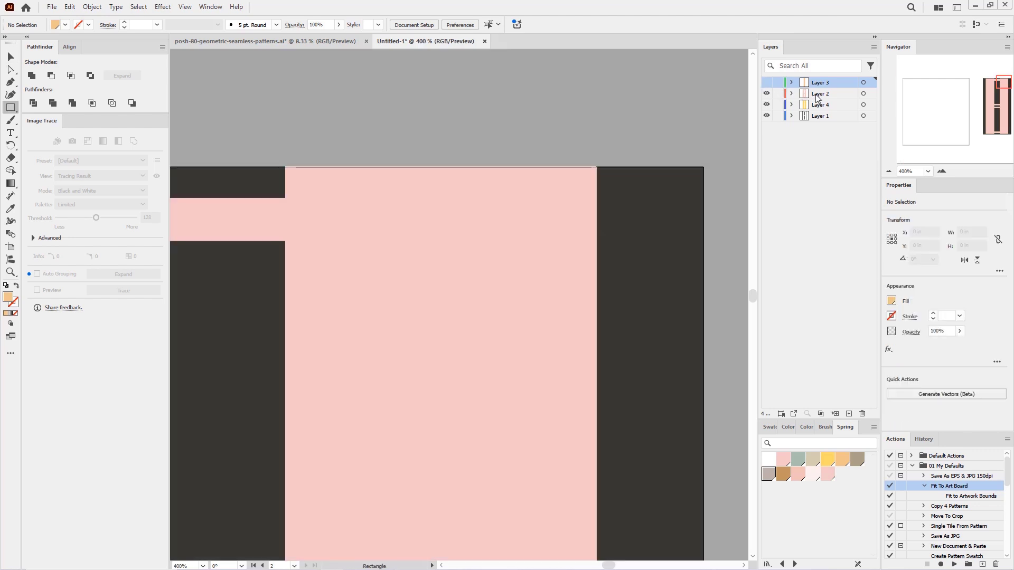
click(818, 96)
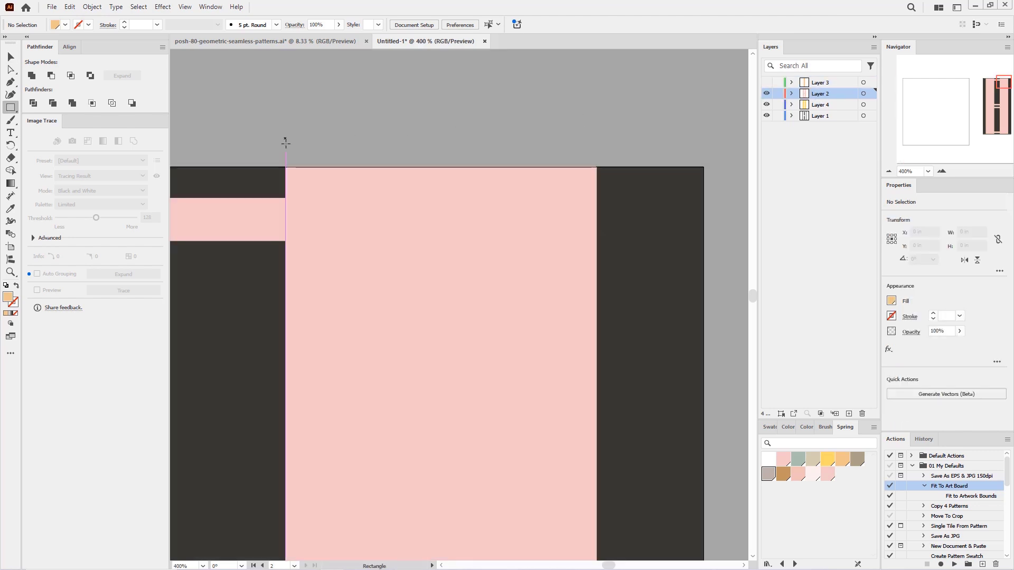
drag(286, 143, 712, 321)
Set the height of the rectangle on Layer 2 to 12 in and centre it vertically on the artboard.
click(972, 246)
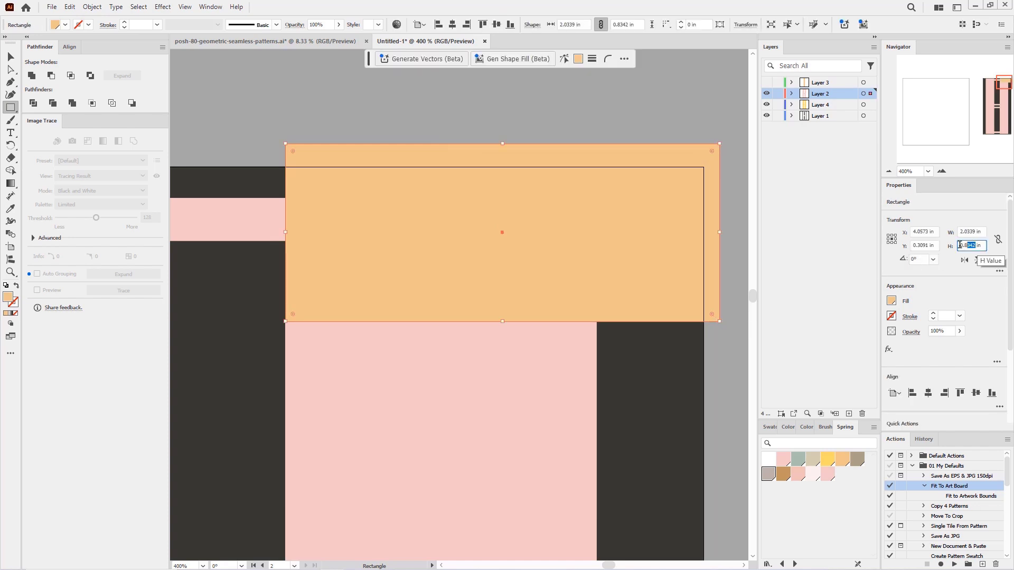
text(12)
key(Return)
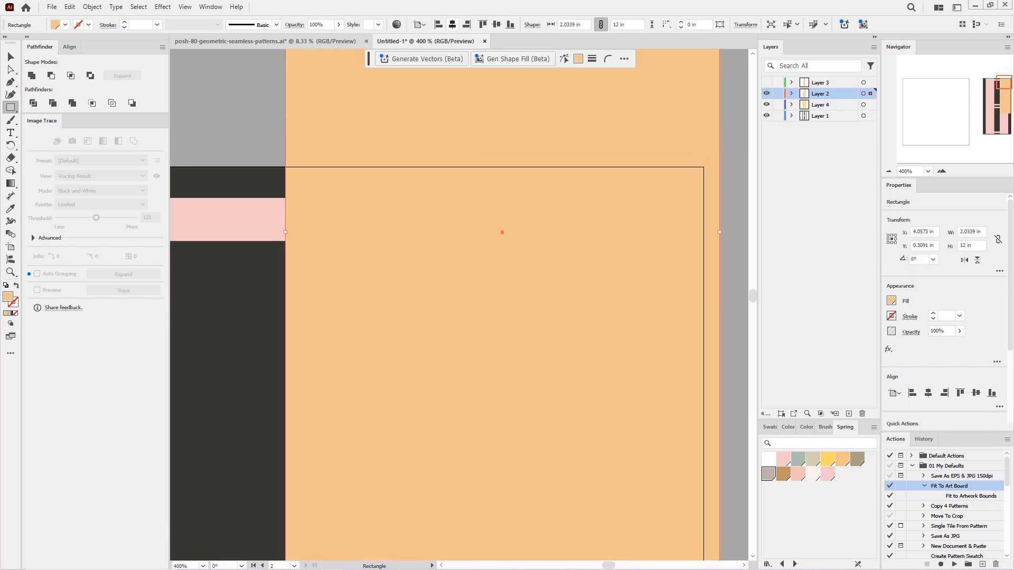
click(497, 24)
Clip the pink shape on Layer 2 with the tall rectangle and crop it to the right column using Pathfinder Crop.
click(890, 172)
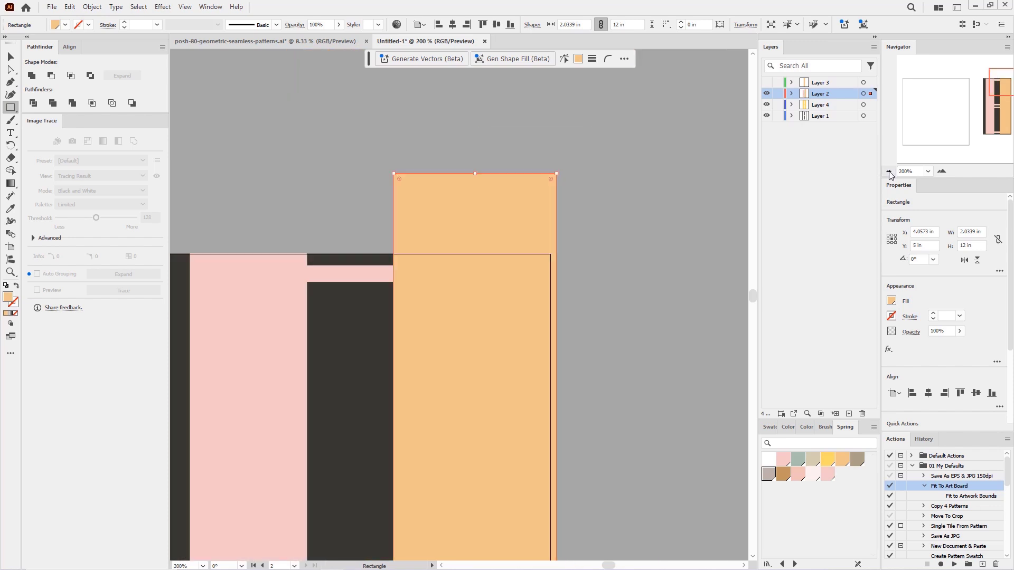
click(889, 171)
click(889, 171)
click(889, 171)
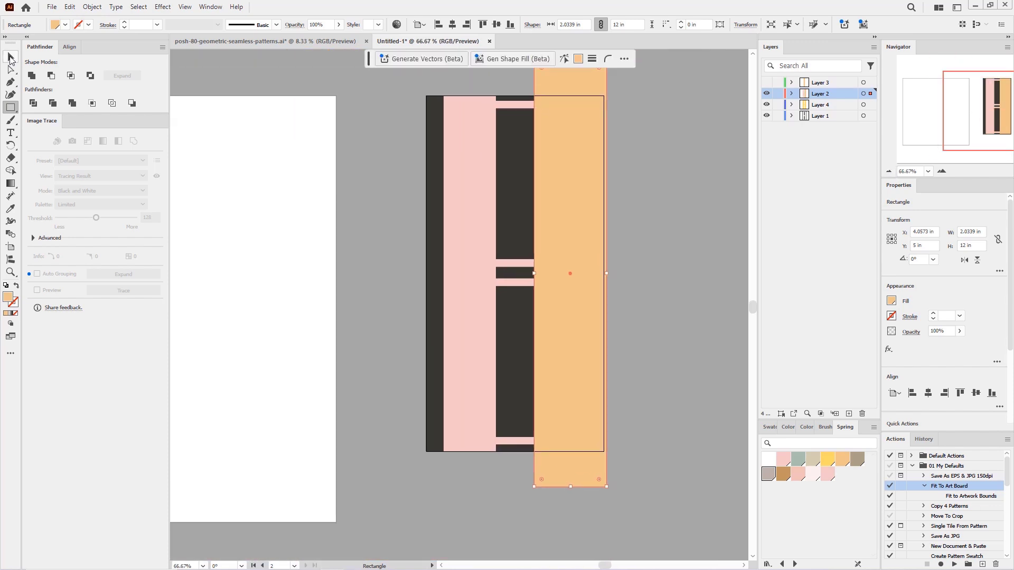
click(11, 57)
shift+click(468, 190)
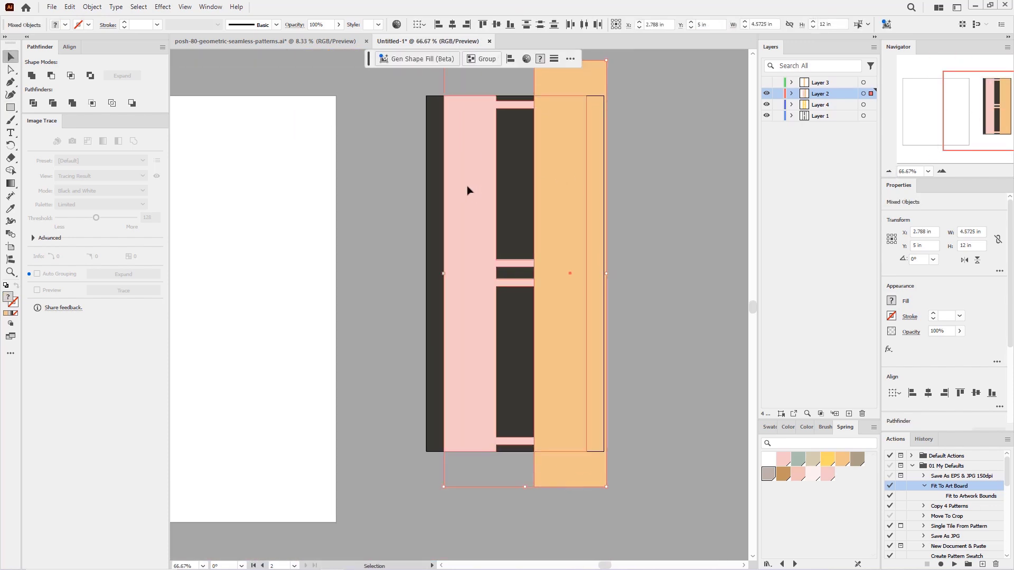
right_click(562, 180)
click(647, 380)
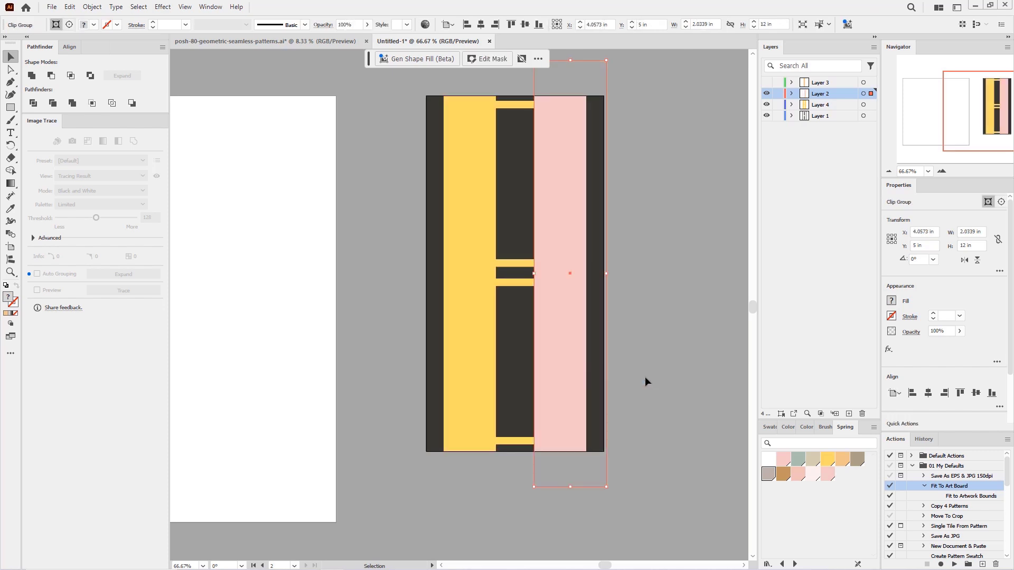
click(92, 104)
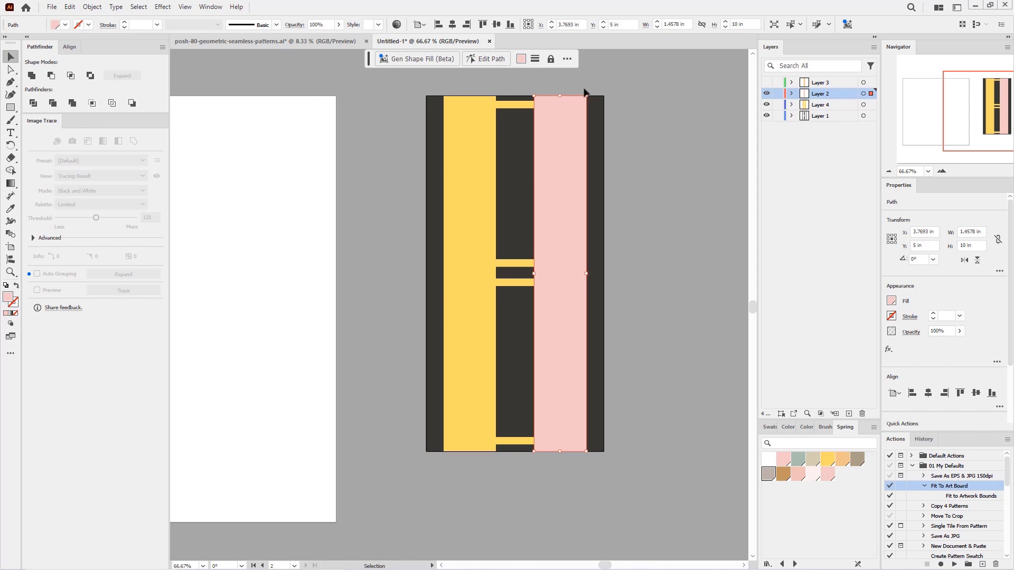
Show Layer 3 and make Layer 1 the active layer with nothing selected.
click(766, 84)
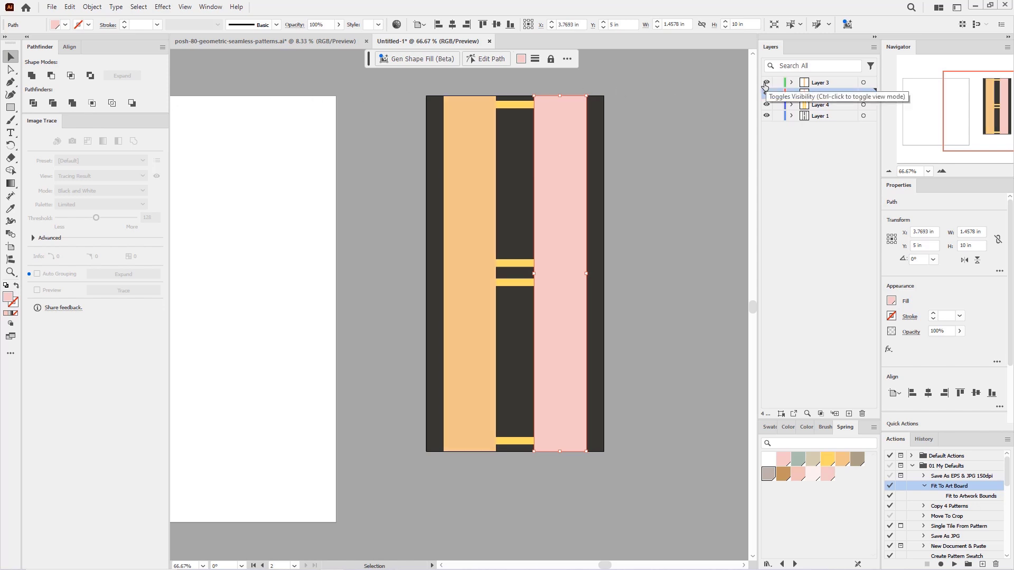
click(805, 119)
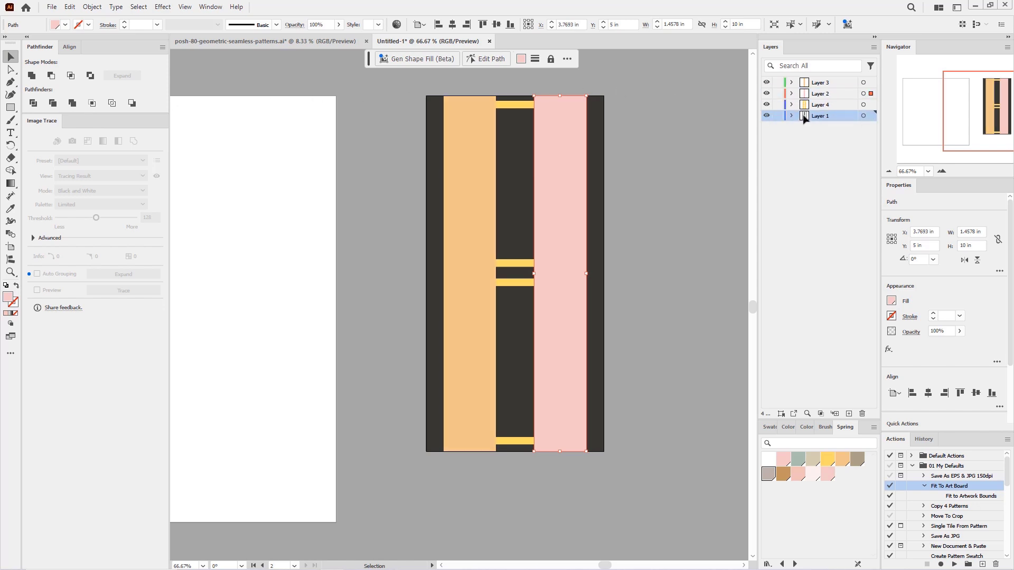
click(138, 7)
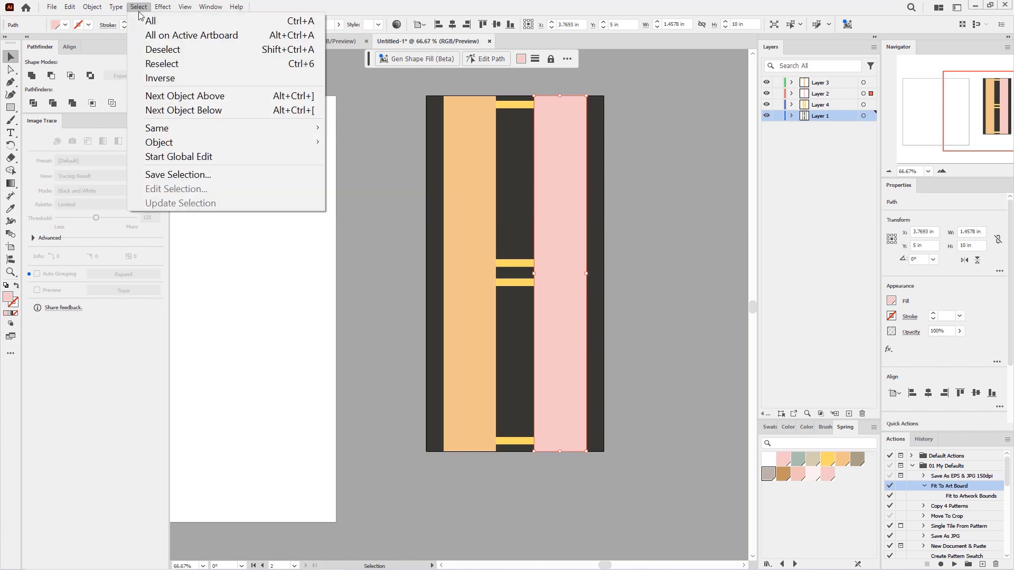
click(161, 47)
Sample the tile's dark colour, select all objects with the same fill colour, and recolour them with the palest pink Spring swatch.
click(10, 209)
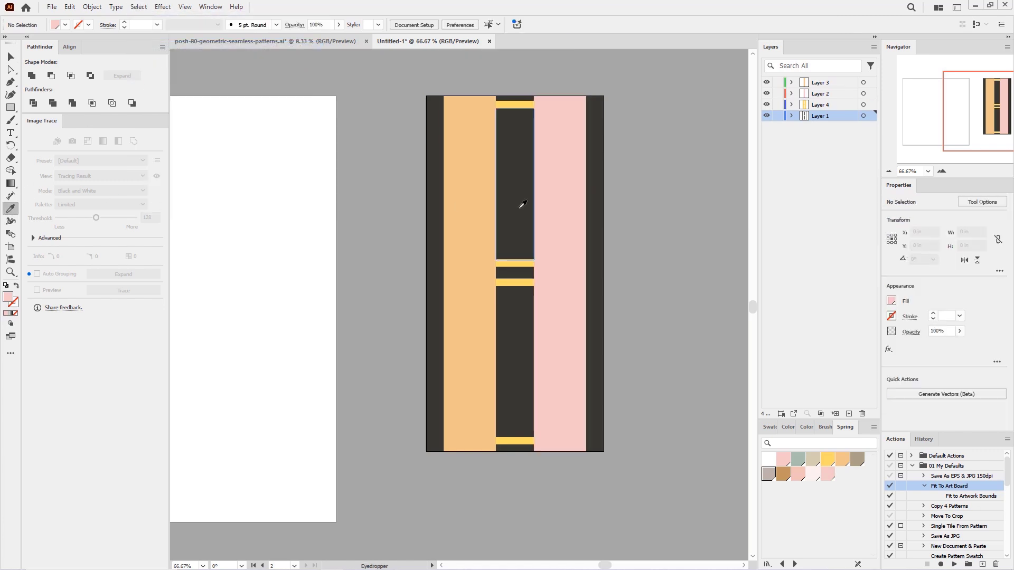
click(487, 191)
click(139, 7)
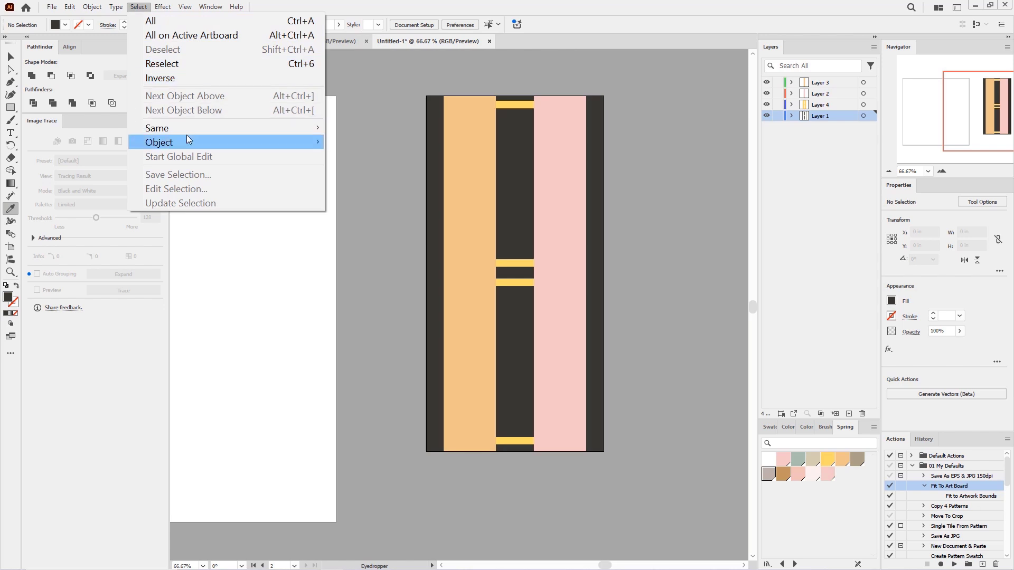
mouse_move(187, 136)
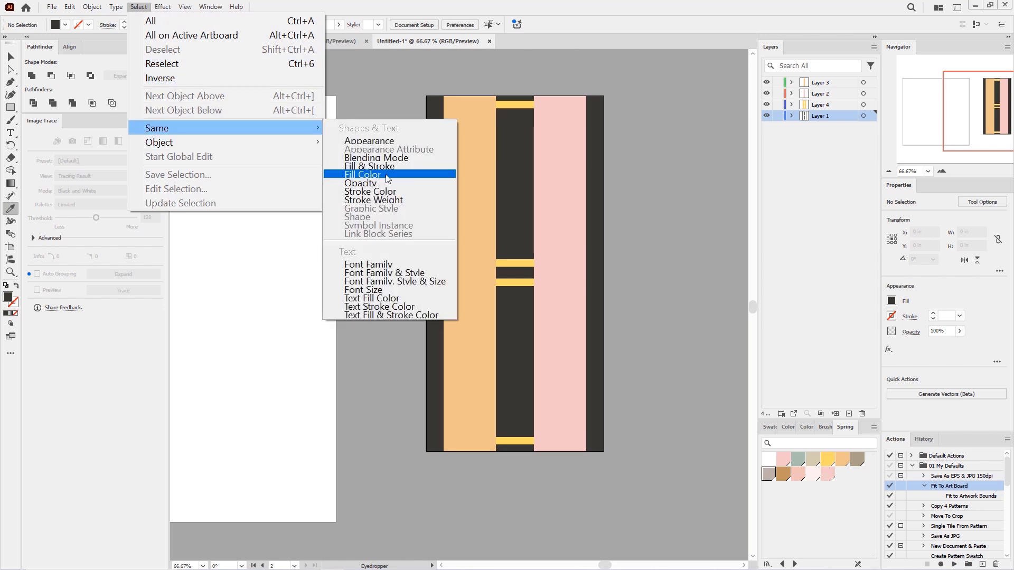
click(370, 174)
click(813, 474)
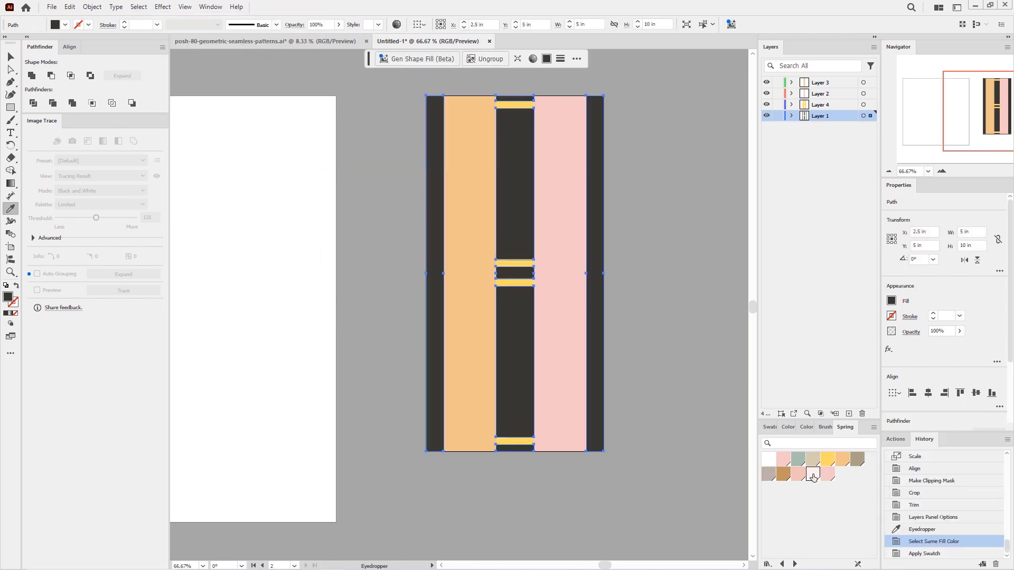
click(813, 476)
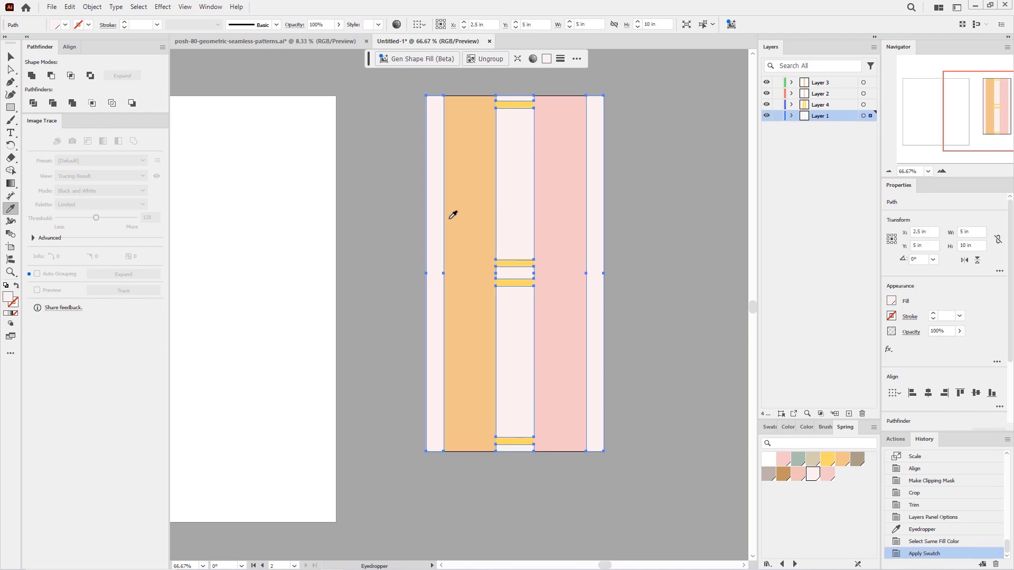
Make a pattern swatch from all the artwork on the tall tile's artboard, keeping the default pattern options.
click(138, 7)
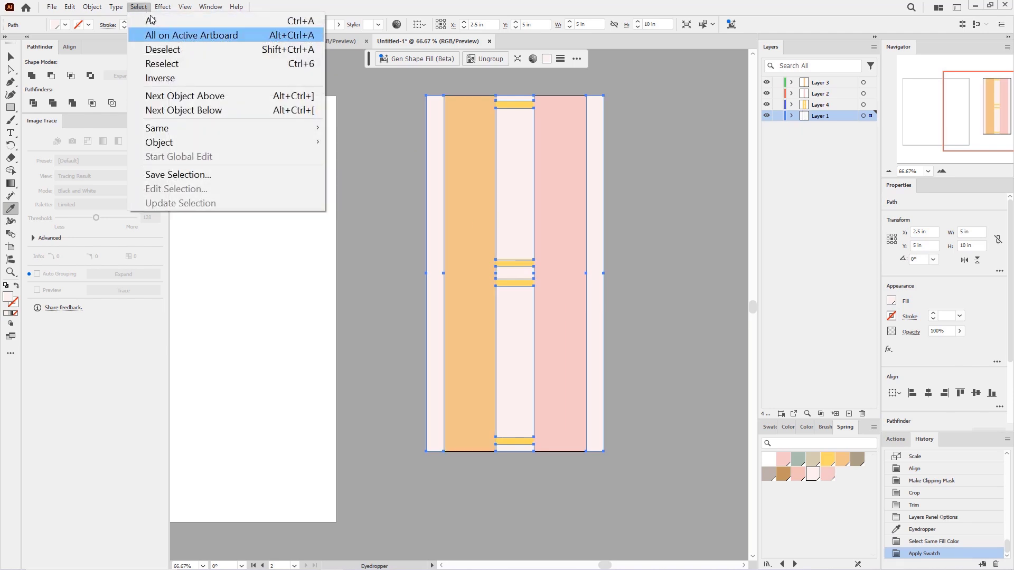
click(176, 35)
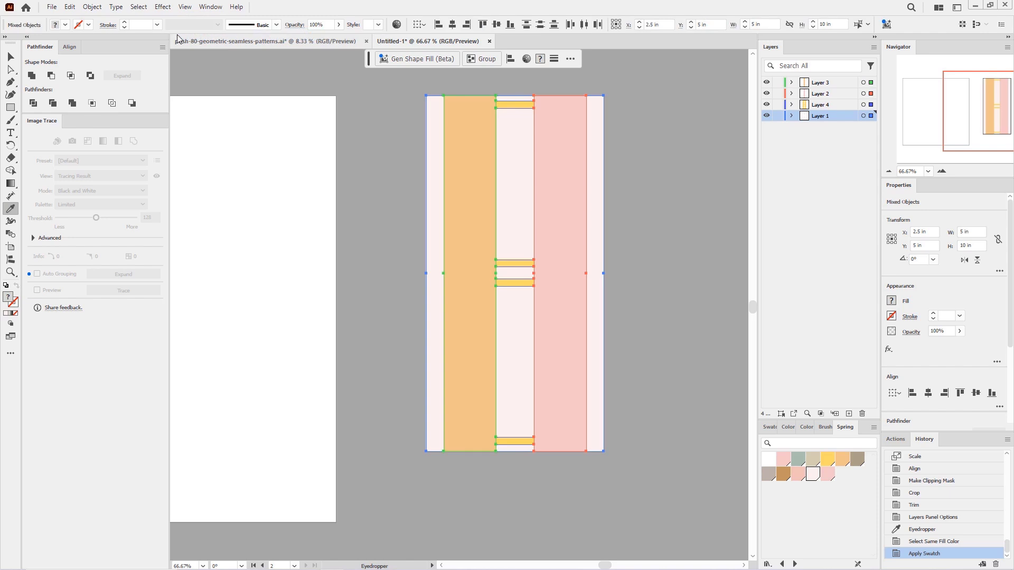
click(91, 7)
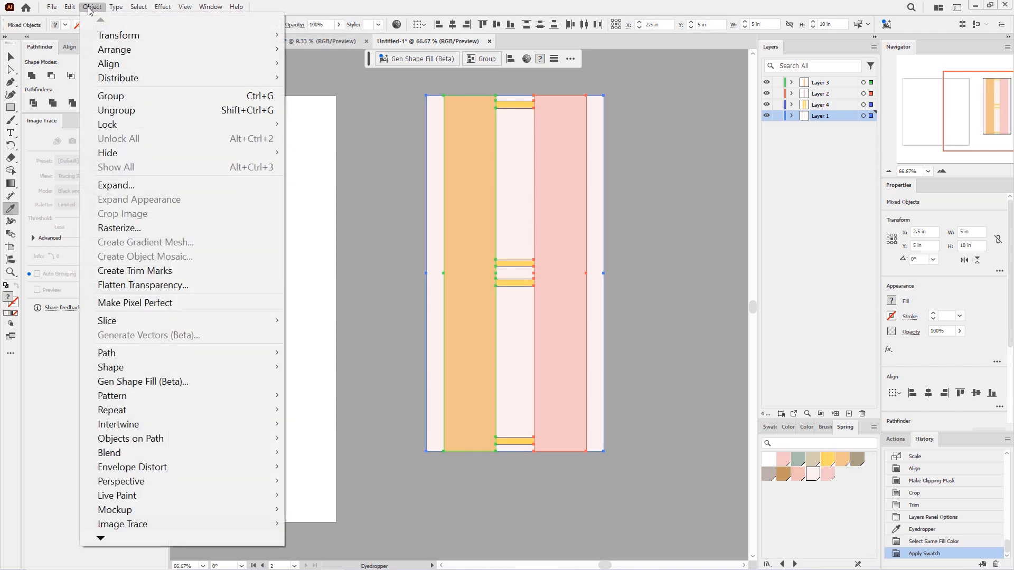
mouse_move(173, 398)
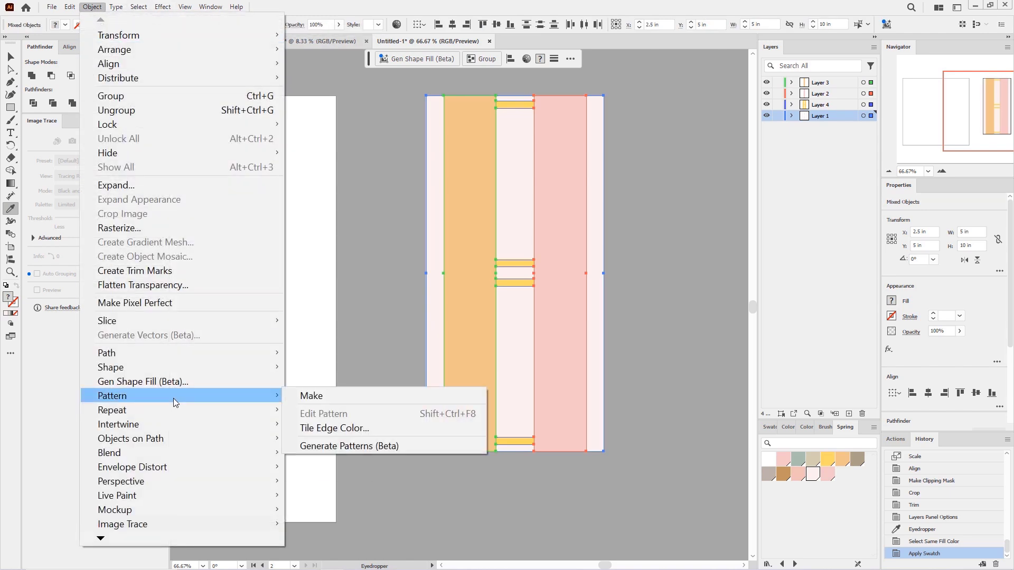
click(338, 396)
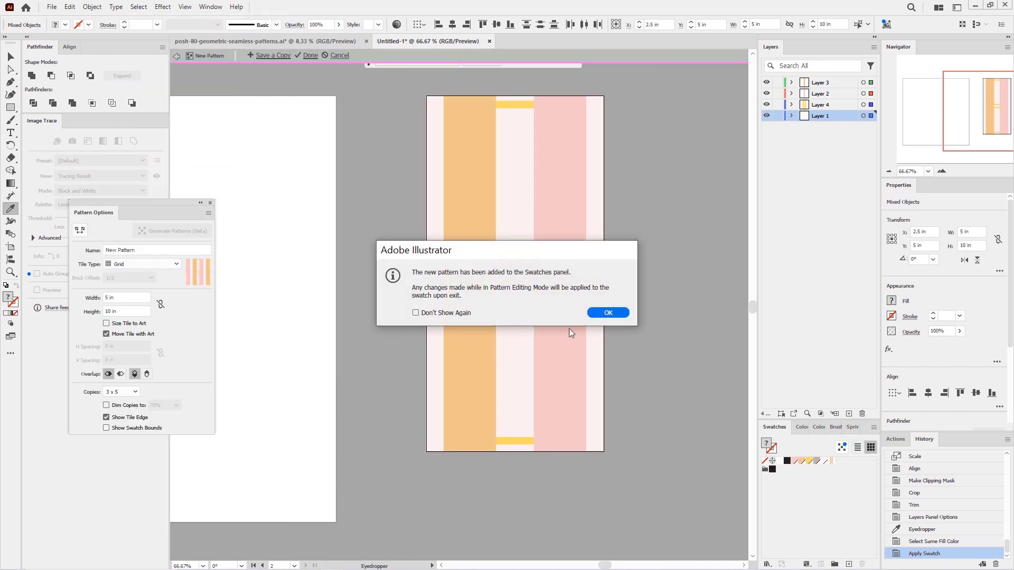
click(618, 314)
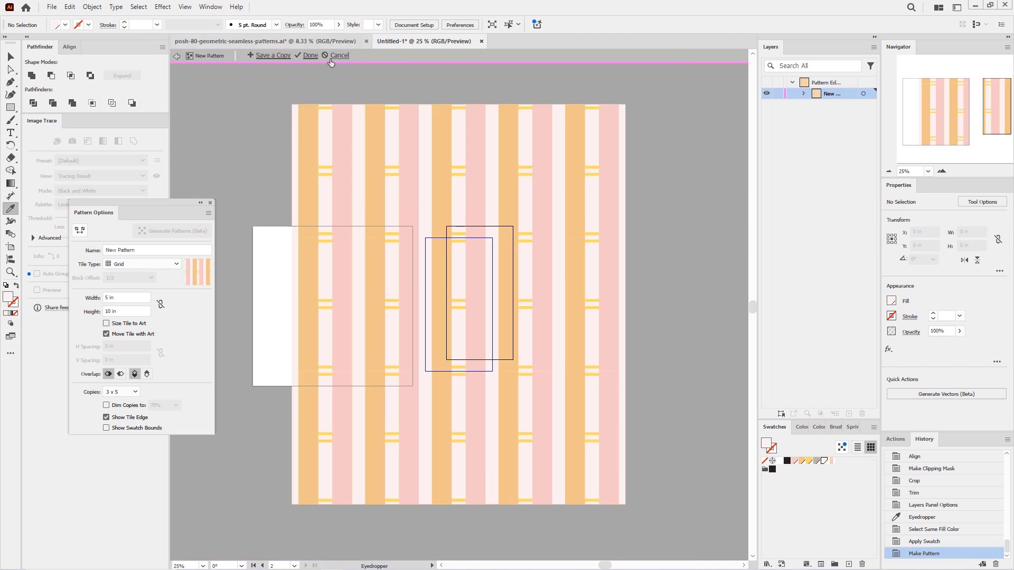
click(309, 55)
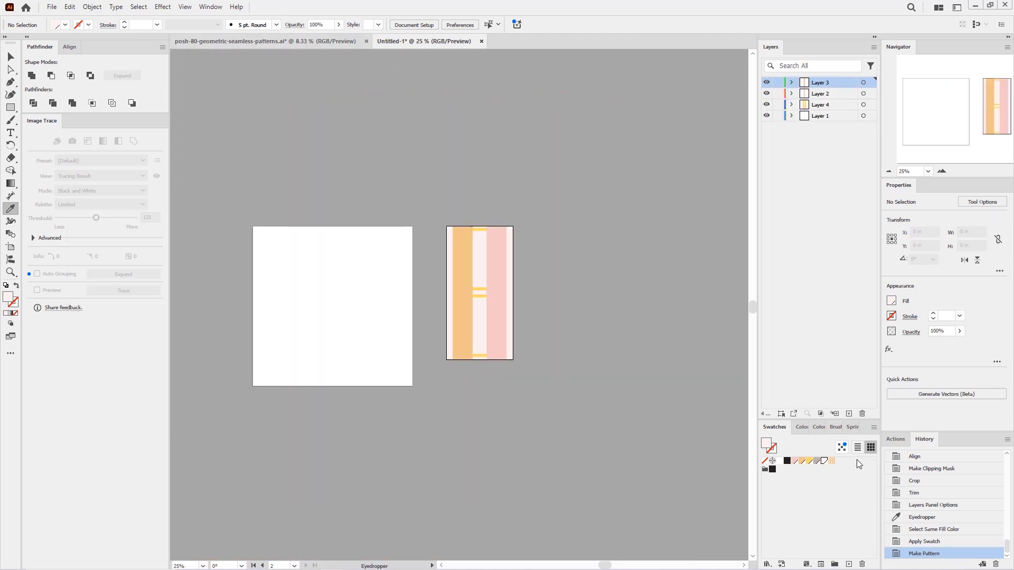
Show the swatches as large thumbnails and set the new striped pattern swatch as the fill.
click(874, 426)
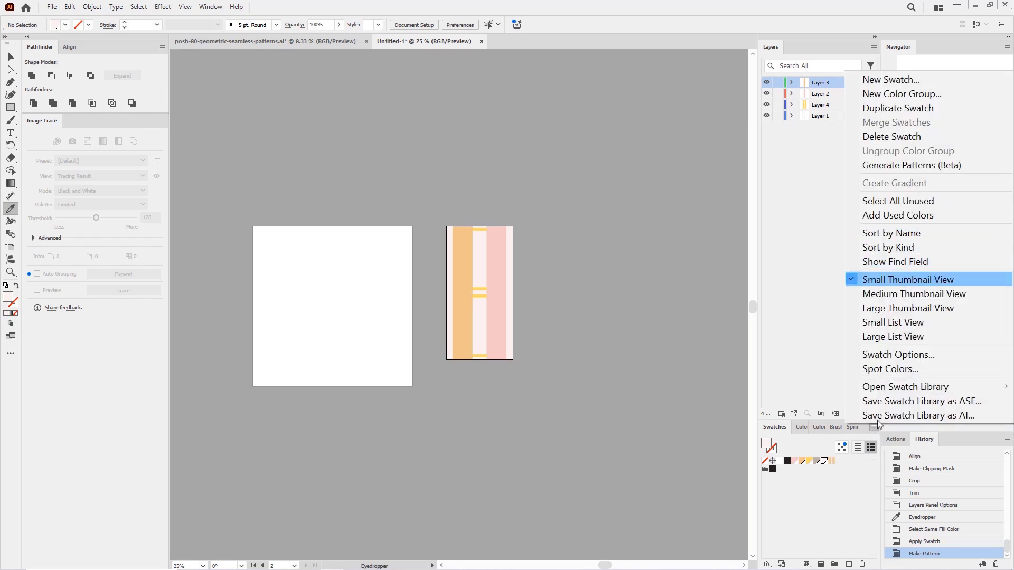
click(923, 308)
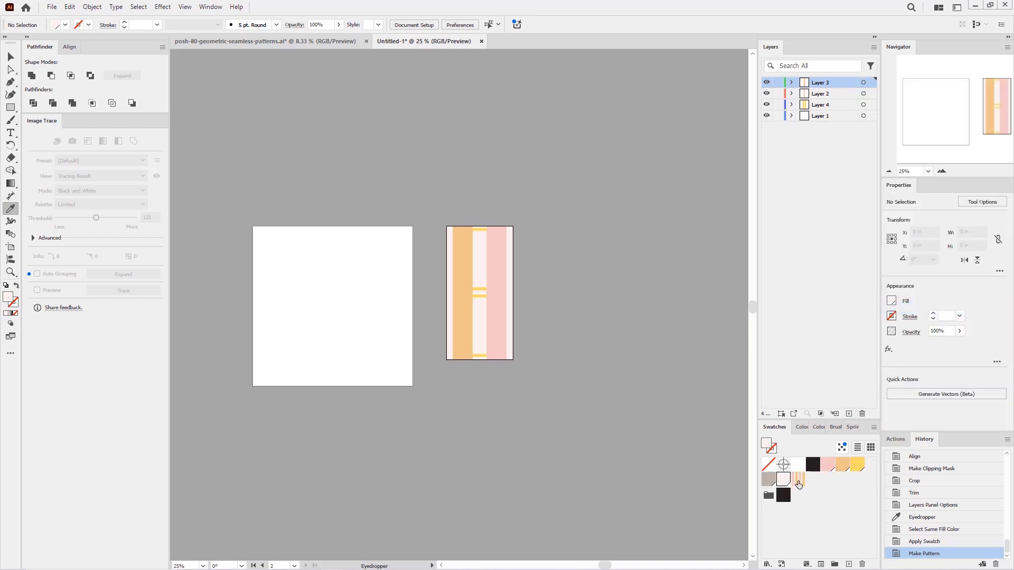
click(799, 479)
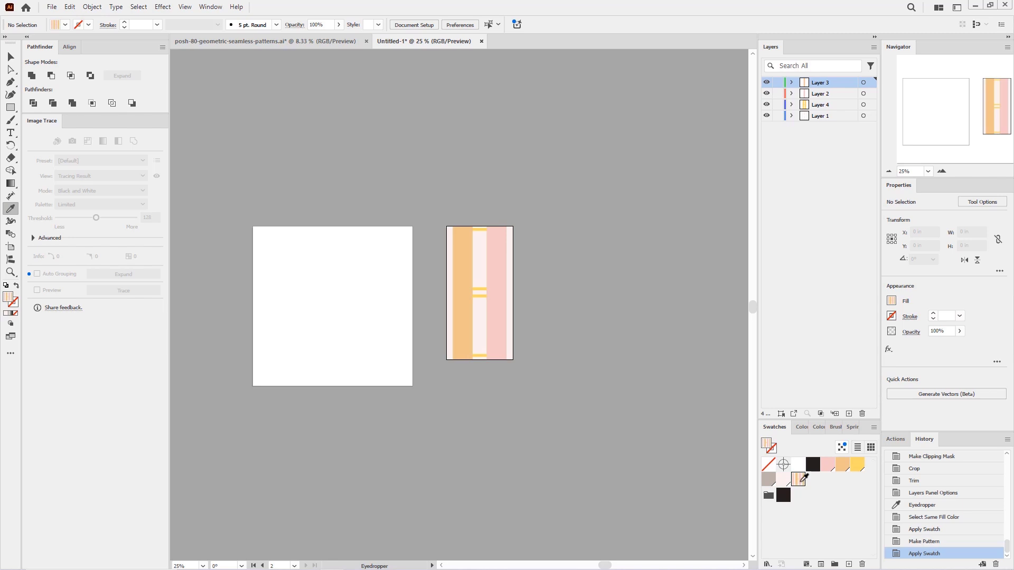
Create a 12 by 12 in rectangle on the blank artboard and align it to the artboard's left and bottom edges.
click(10, 108)
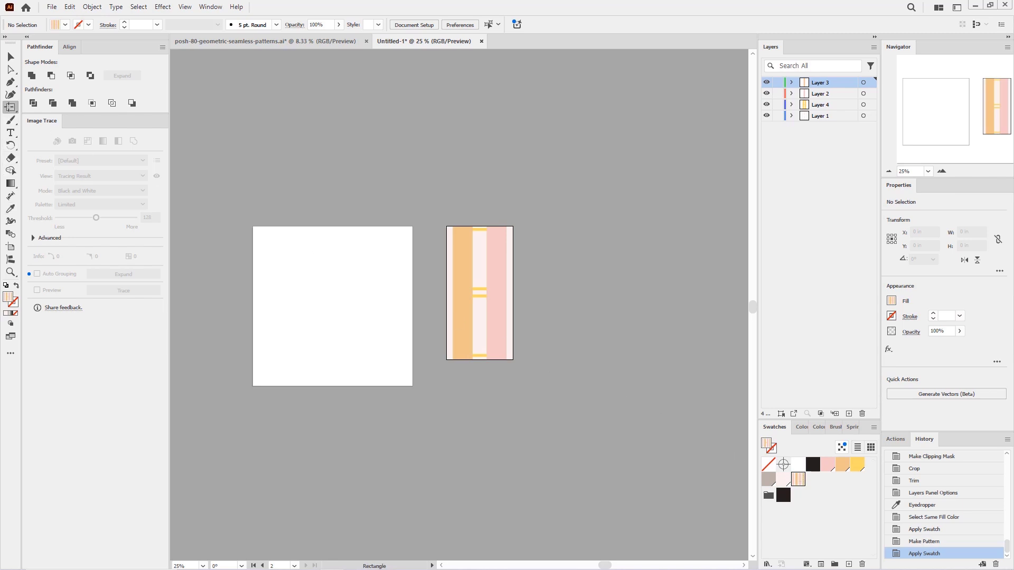
click(255, 242)
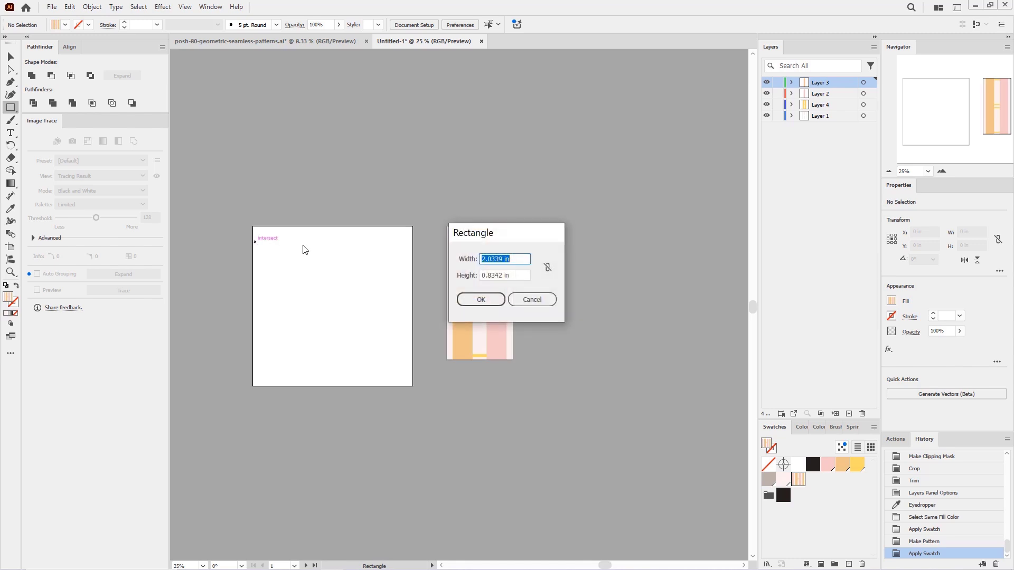
text(12)
click(490, 274)
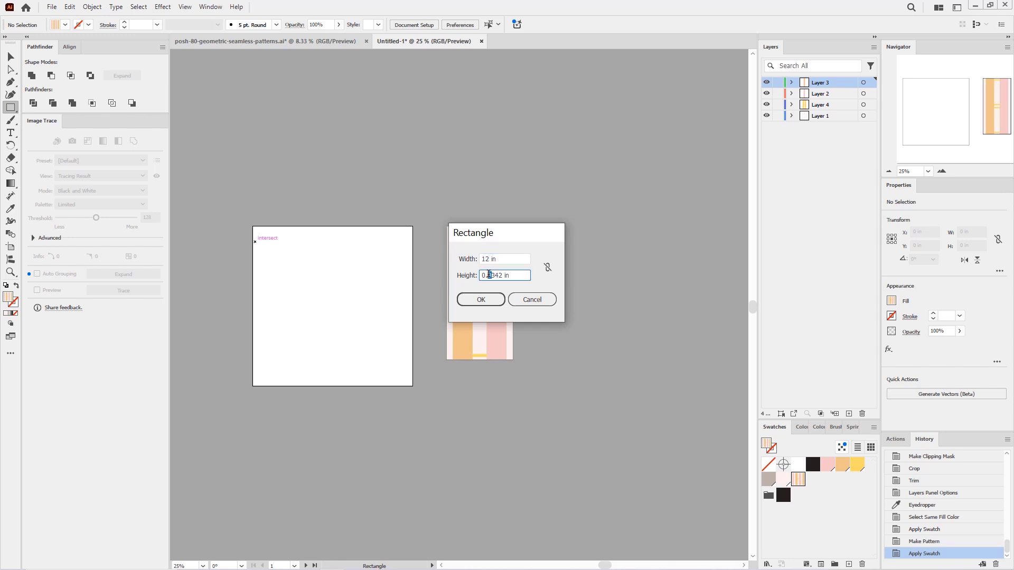
drag(503, 276, 452, 280)
text(12)
click(487, 298)
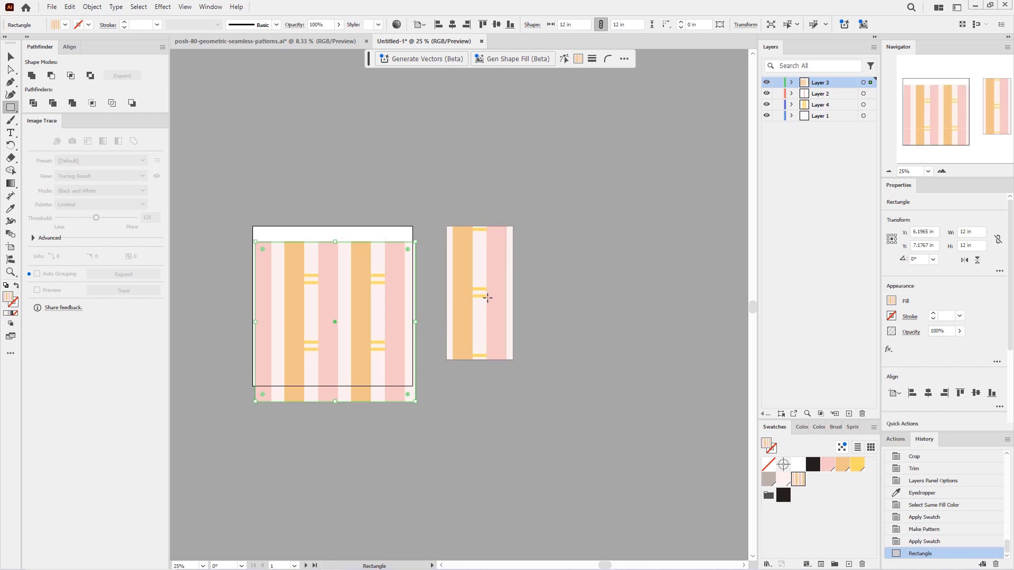
click(438, 24)
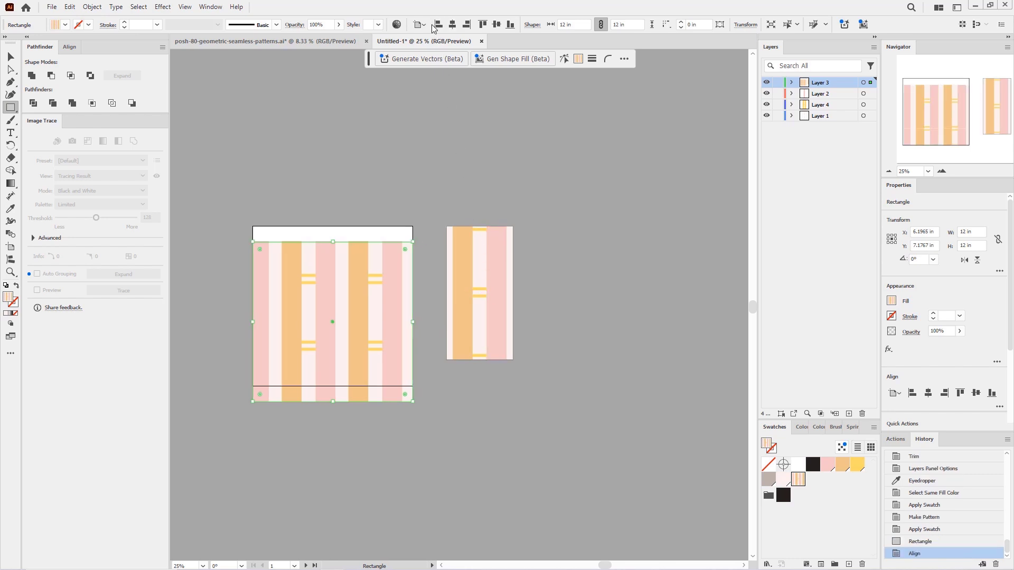
click(510, 25)
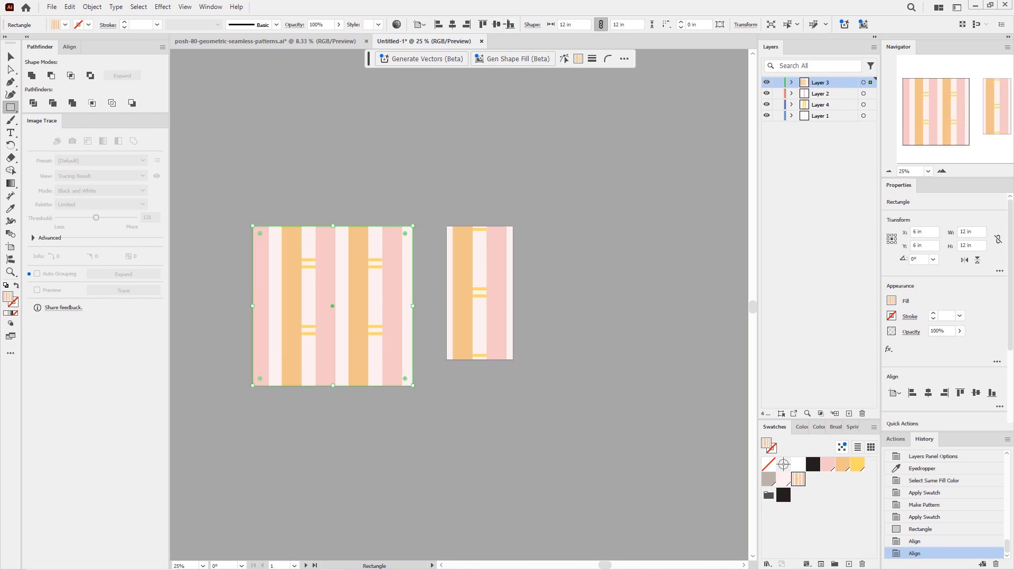
Scale only the pattern inside the 12 in square to 40%, with Transform Objects off and Transform Patterns on.
click(93, 7)
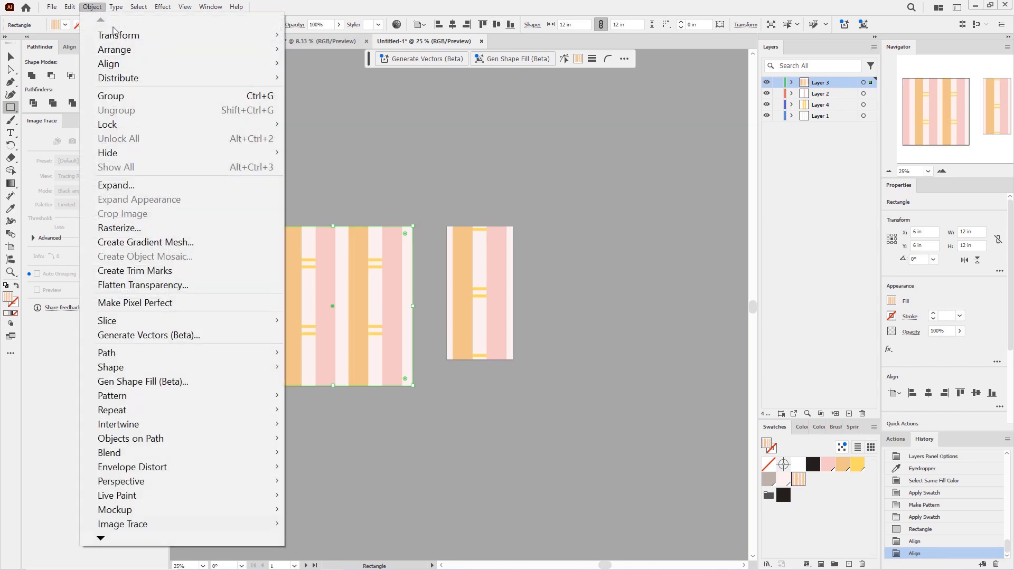
mouse_move(123, 36)
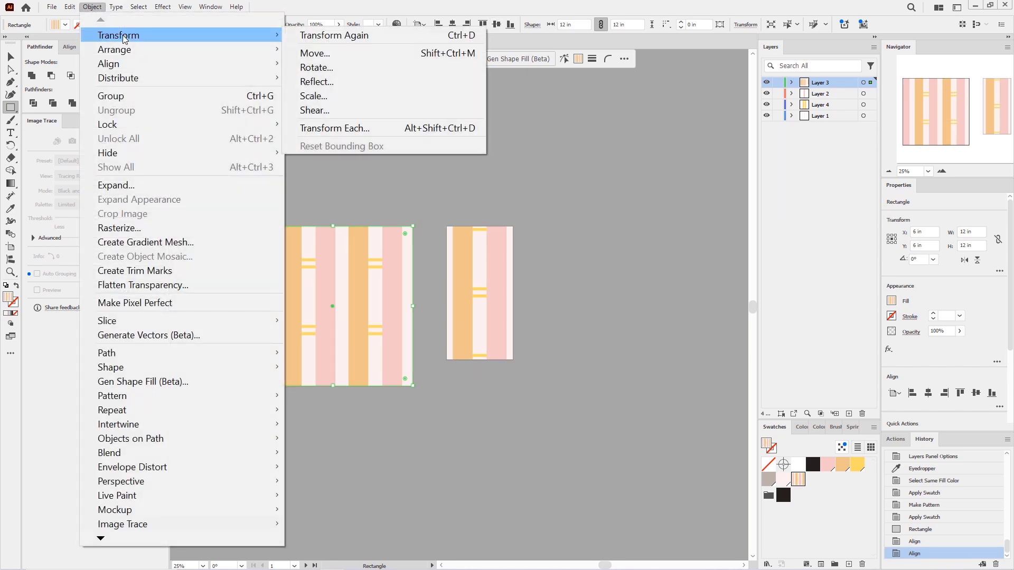
click(330, 96)
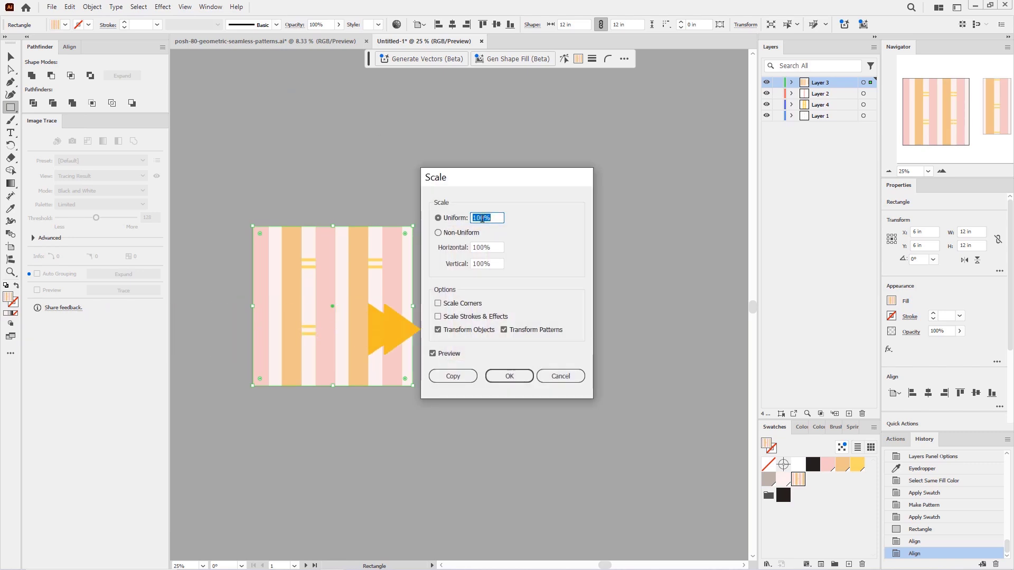
click(482, 218)
click(440, 332)
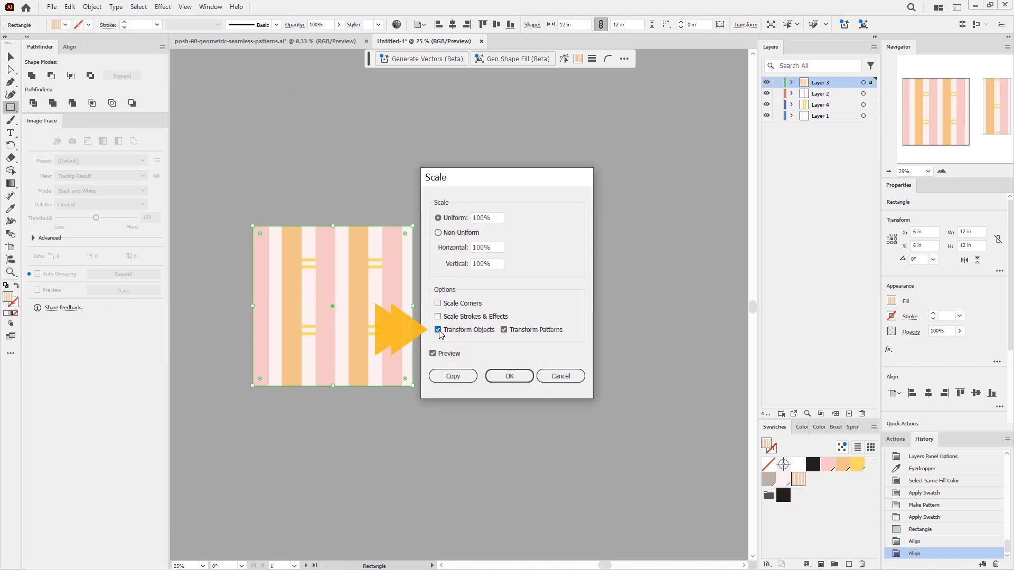
click(439, 330)
click(481, 218)
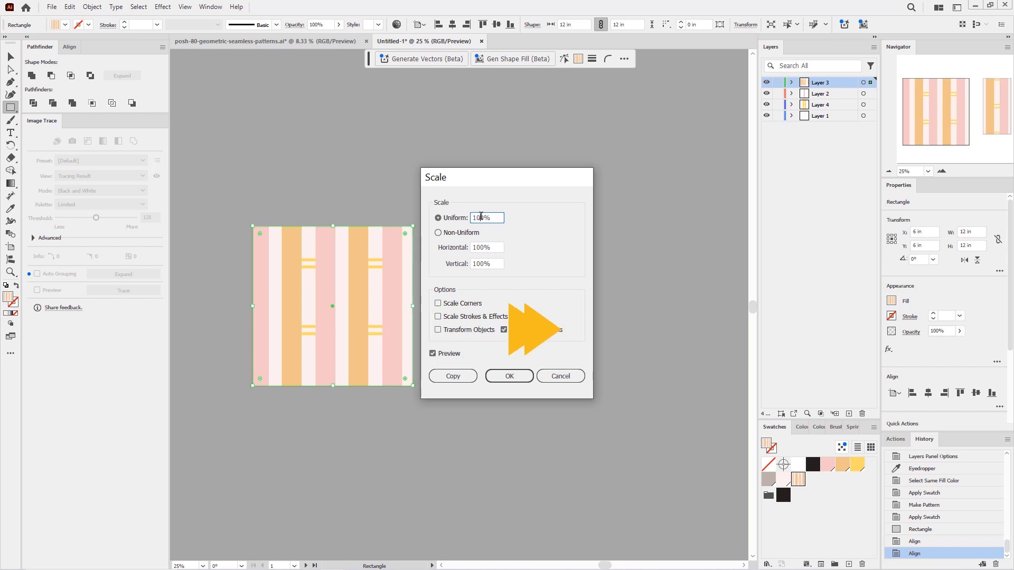
drag(481, 217, 465, 222)
text(4)
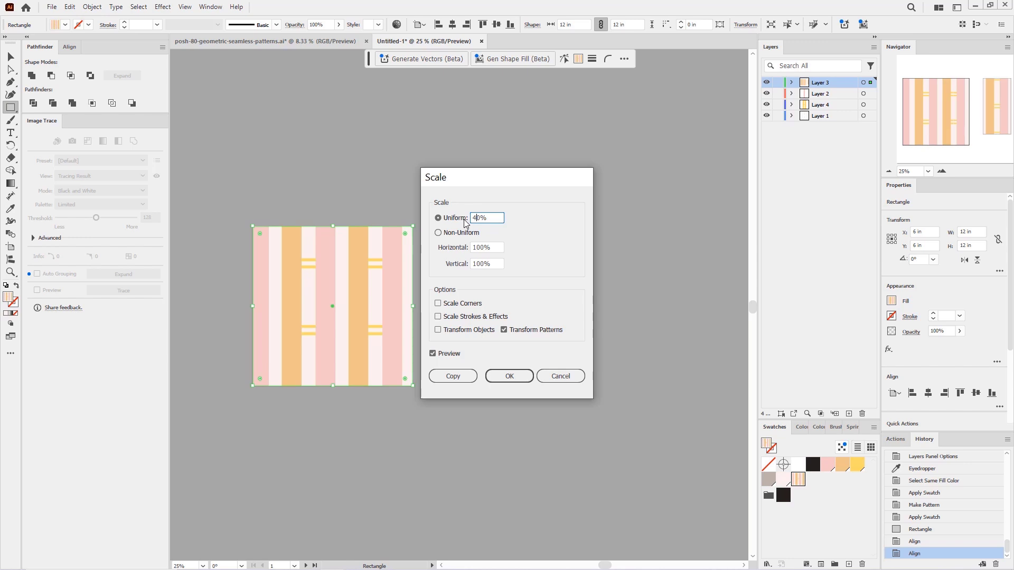
click(494, 247)
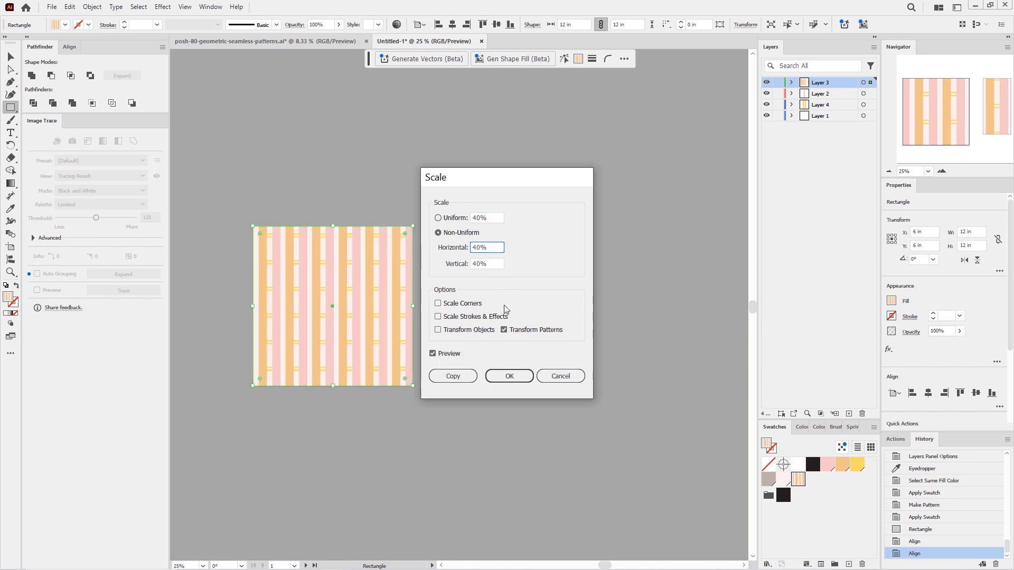
click(516, 380)
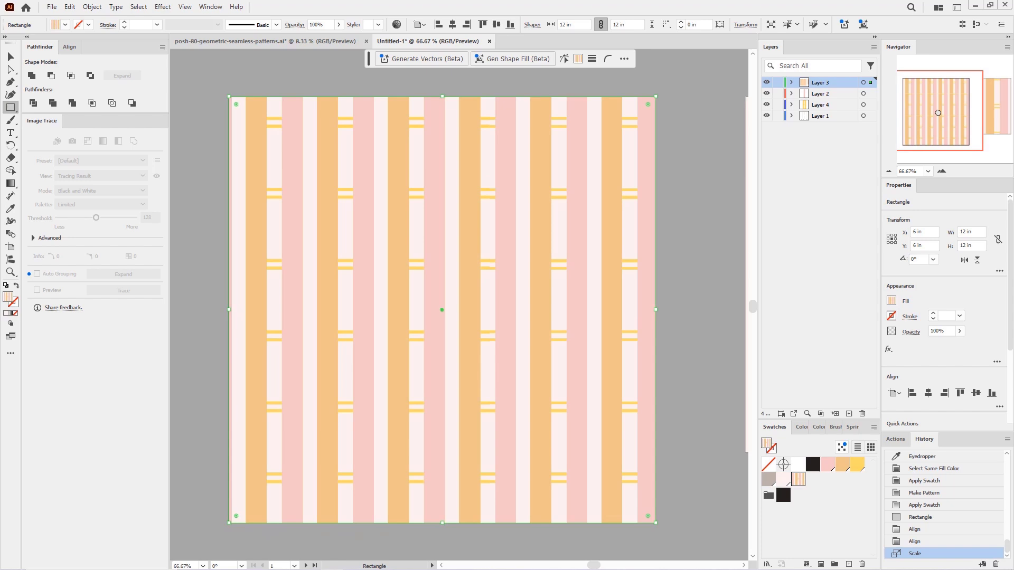
drag(938, 111, 940, 110)
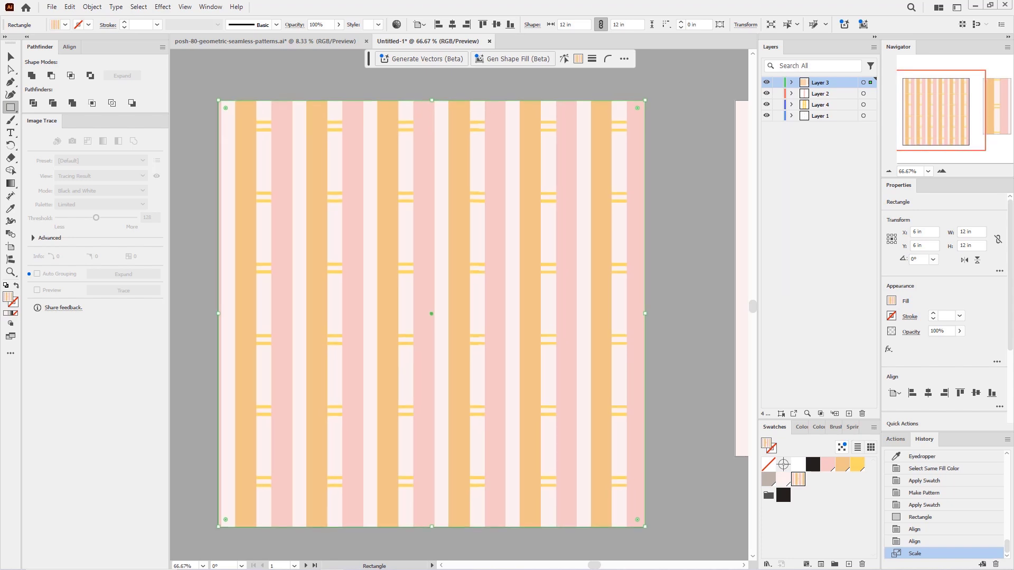